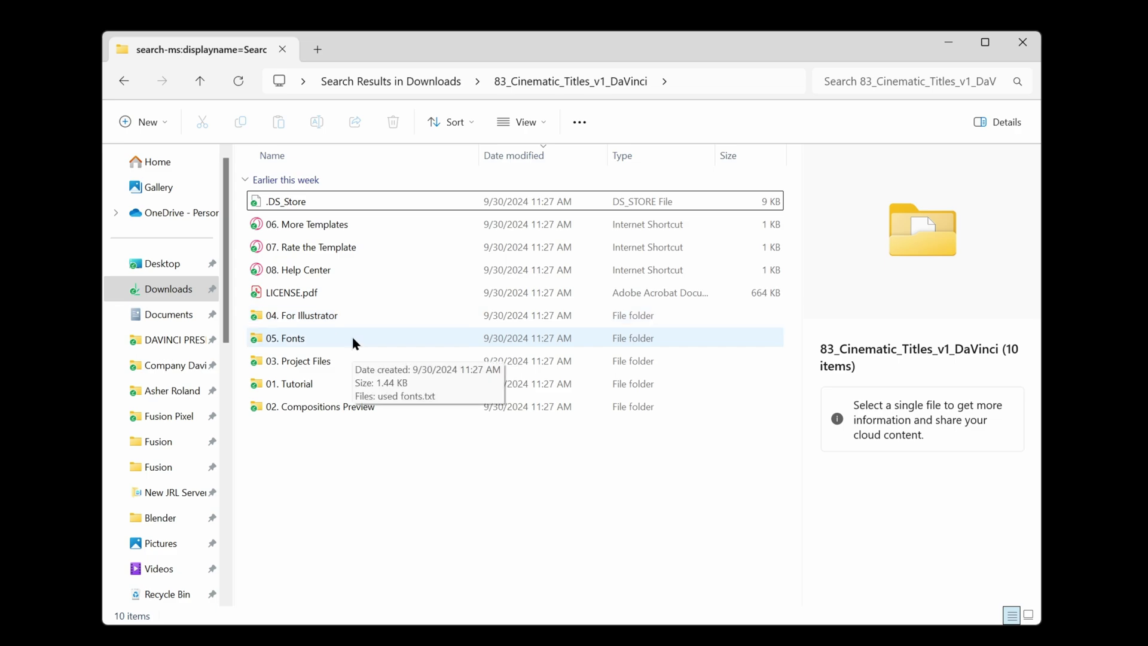
# Open the pack's 05. Fonts list of used fonts, then the downloaded 83_used_fonts_v_1_0 folder
pyautogui.doubleClick(318, 339)
pyautogui.doubleClick(302, 204)
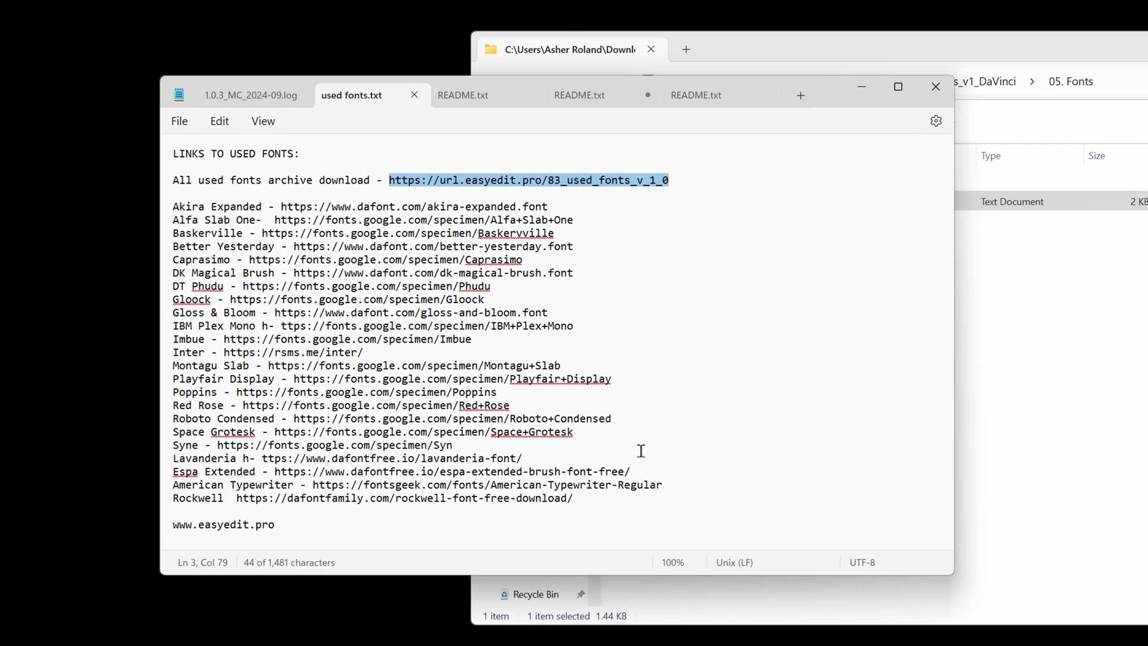
pyautogui.click(662, 483)
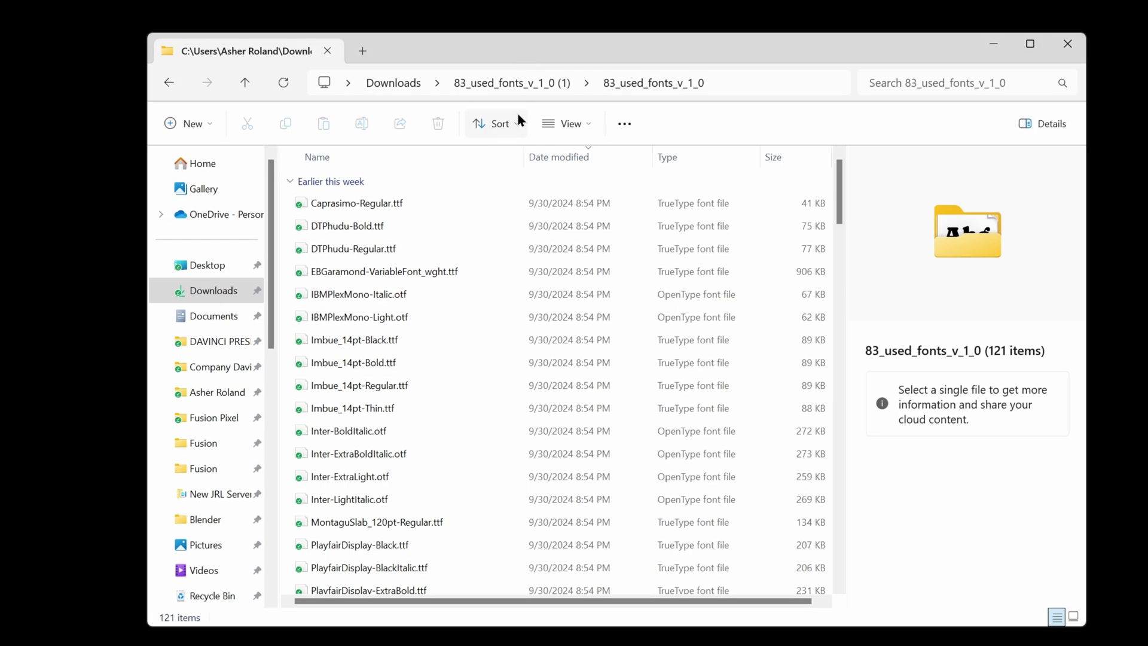
# Select all font files and install them, replacing already-installed copies for all
pyautogui.moveTo(284, 199); pyautogui.dragTo(622, 634)
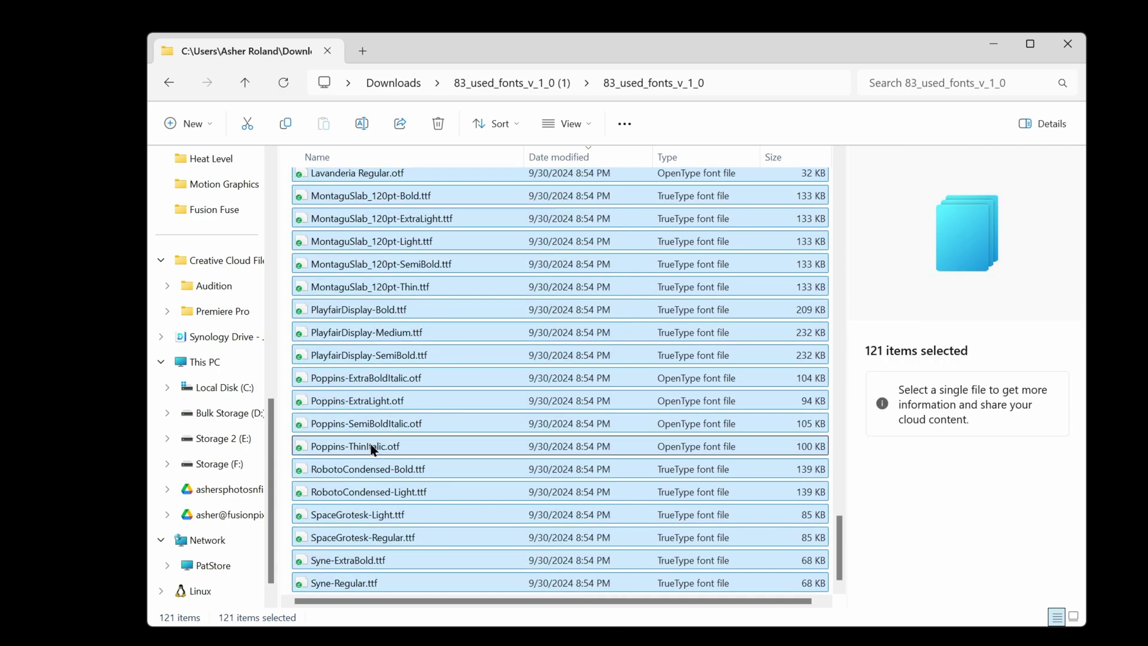
pyautogui.rightClick(340, 424)
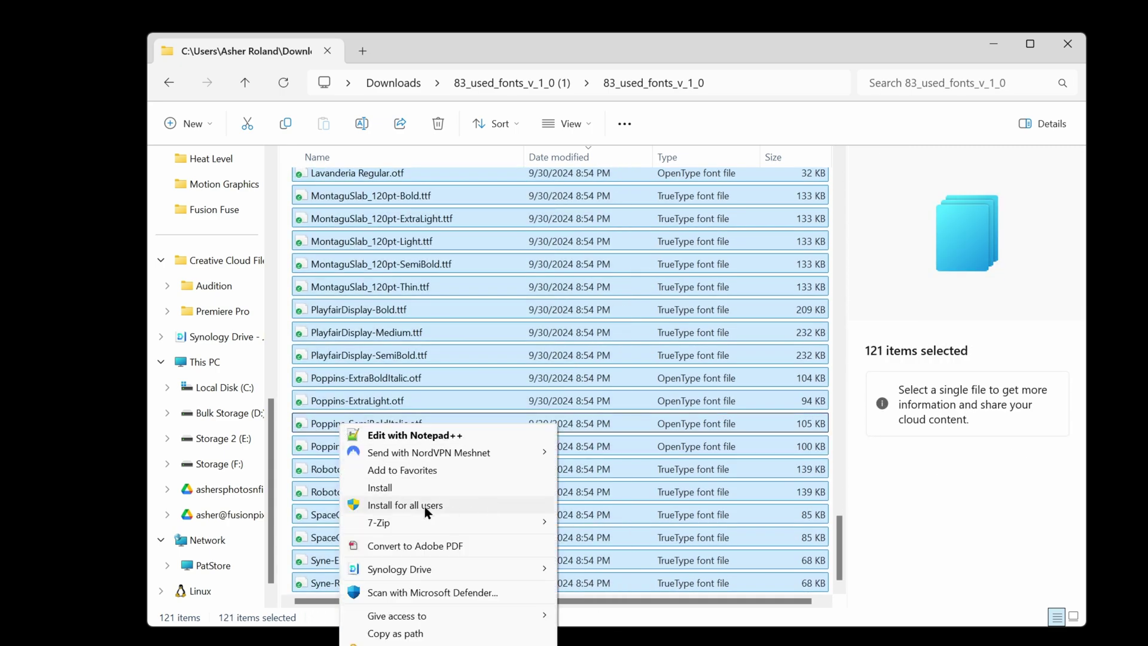
pyautogui.click(393, 490)
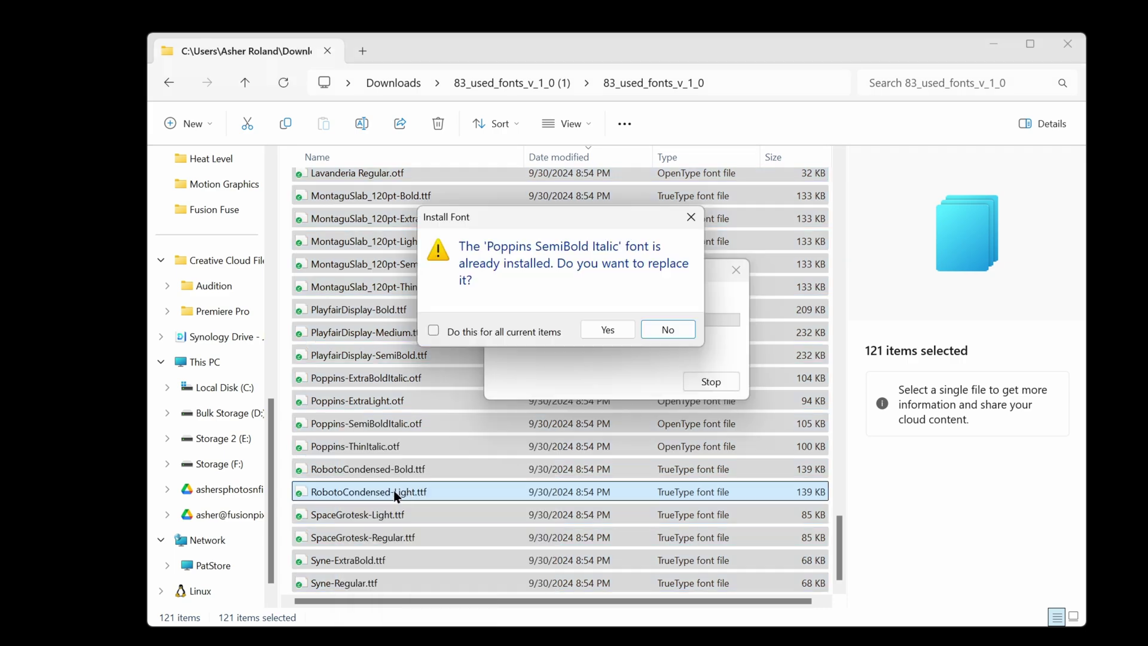
pyautogui.click(434, 330)
pyautogui.click(607, 329)
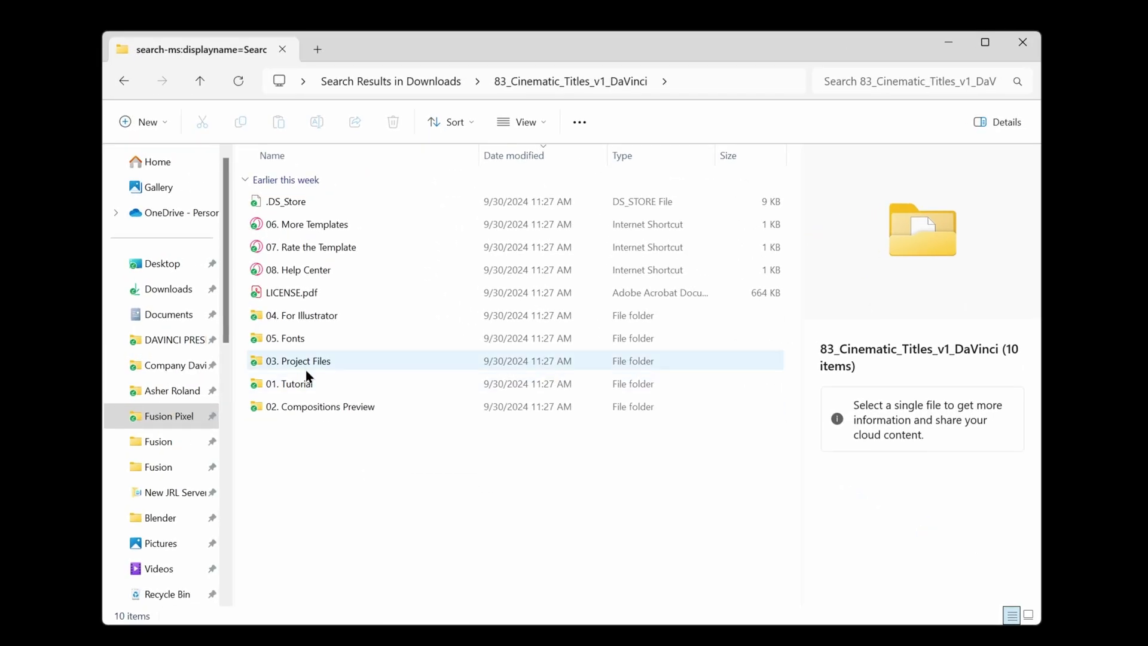
# Install EasyEdit - Cinematic Titles.drfx from 03. Project Files into Resolve, overwriting the old bundle
pyautogui.doubleClick(309, 372)
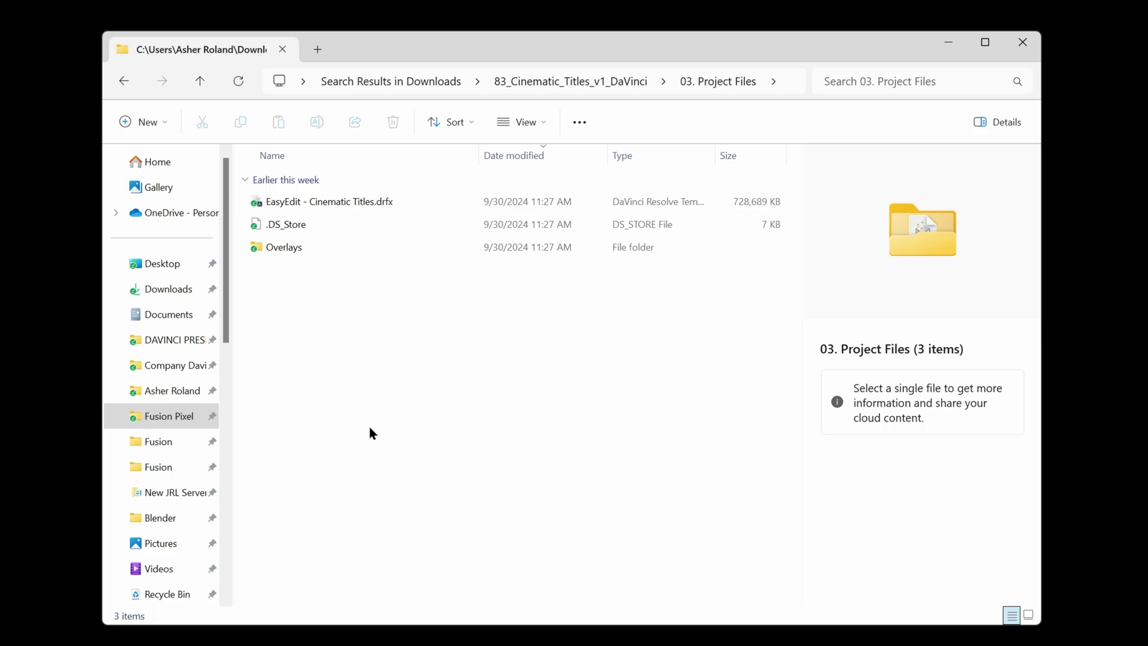
pyautogui.click(323, 205)
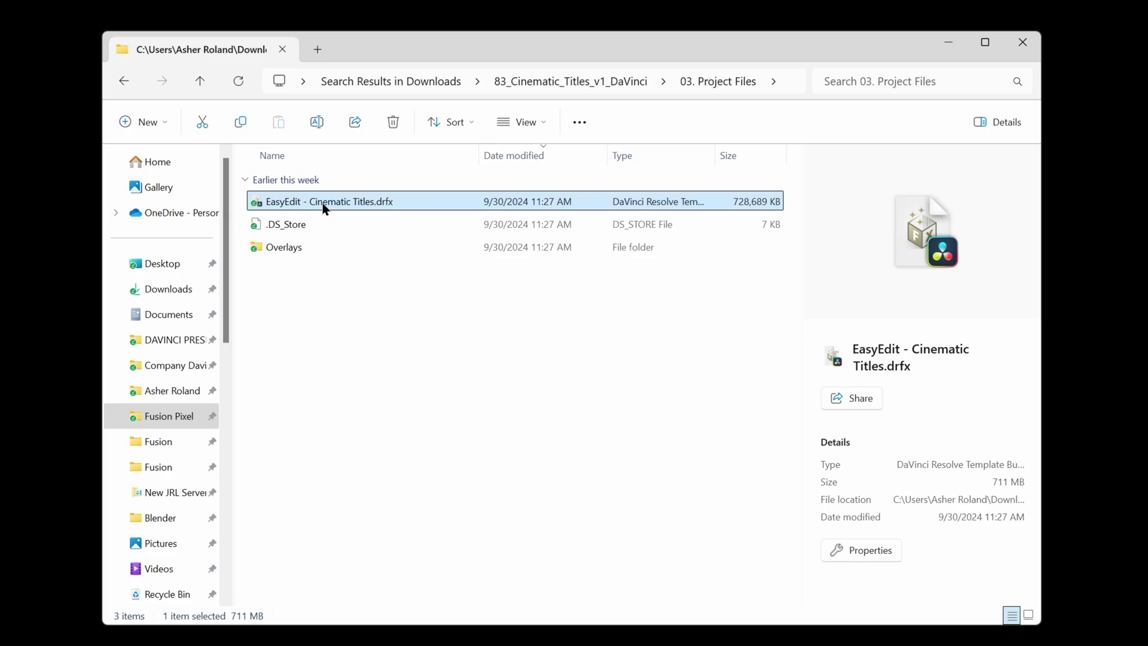
pyautogui.doubleClick(322, 203)
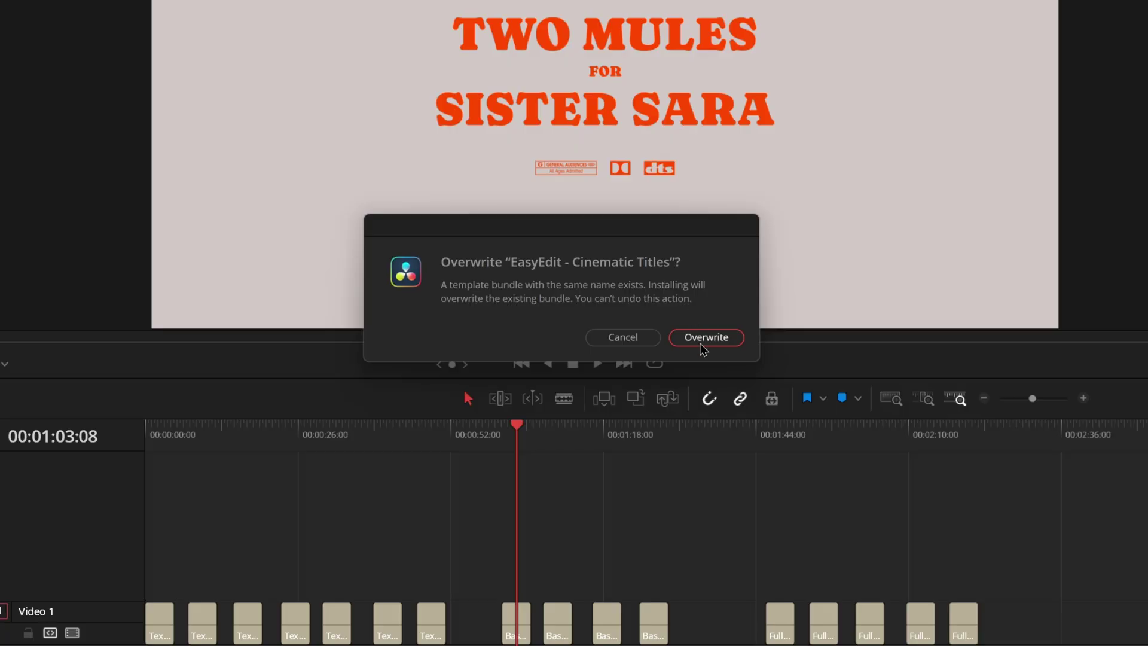
pyautogui.click(640, 338)
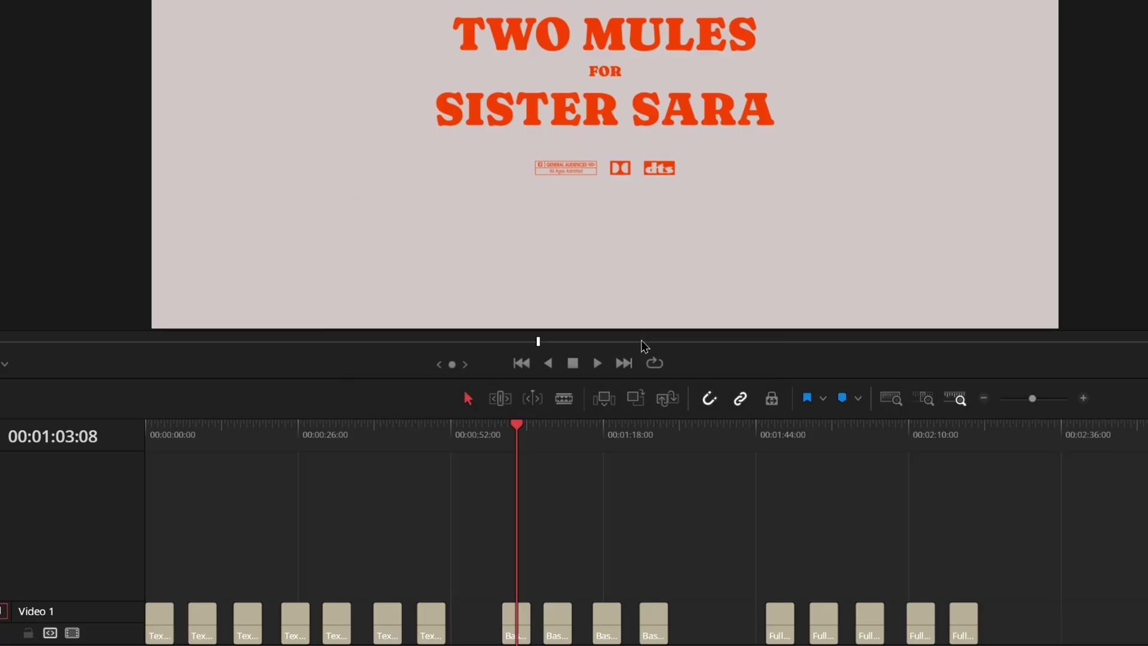
# Browse the Overlays subfolders in Explorer, then go back and open 02. Compositions Preview
pyautogui.hotkey('alt', 'Tab')
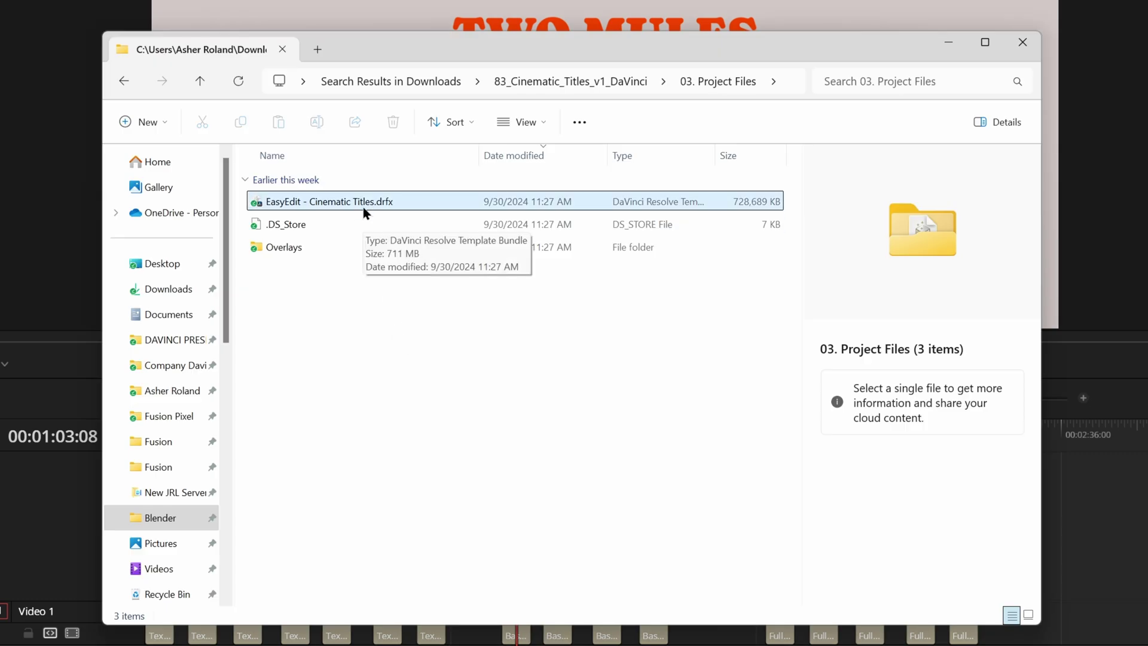
pyautogui.click(301, 247)
pyautogui.doubleClick(301, 247)
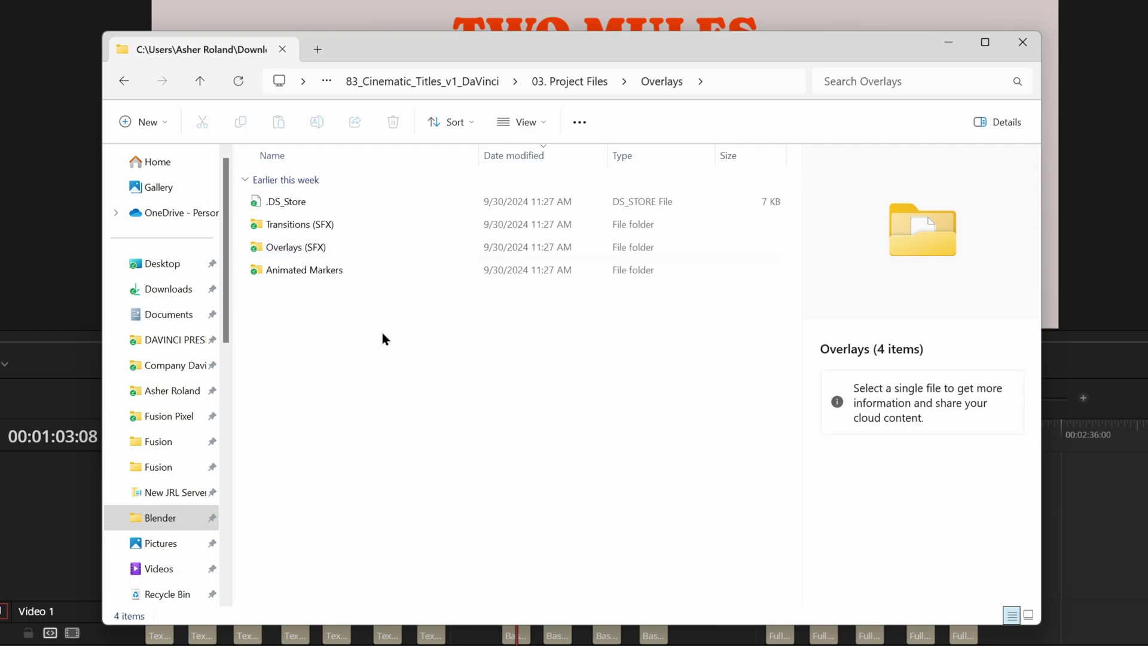
pyautogui.moveTo(321, 328); pyautogui.dragTo(358, 225)
pyautogui.click(333, 309)
pyautogui.click(429, 80)
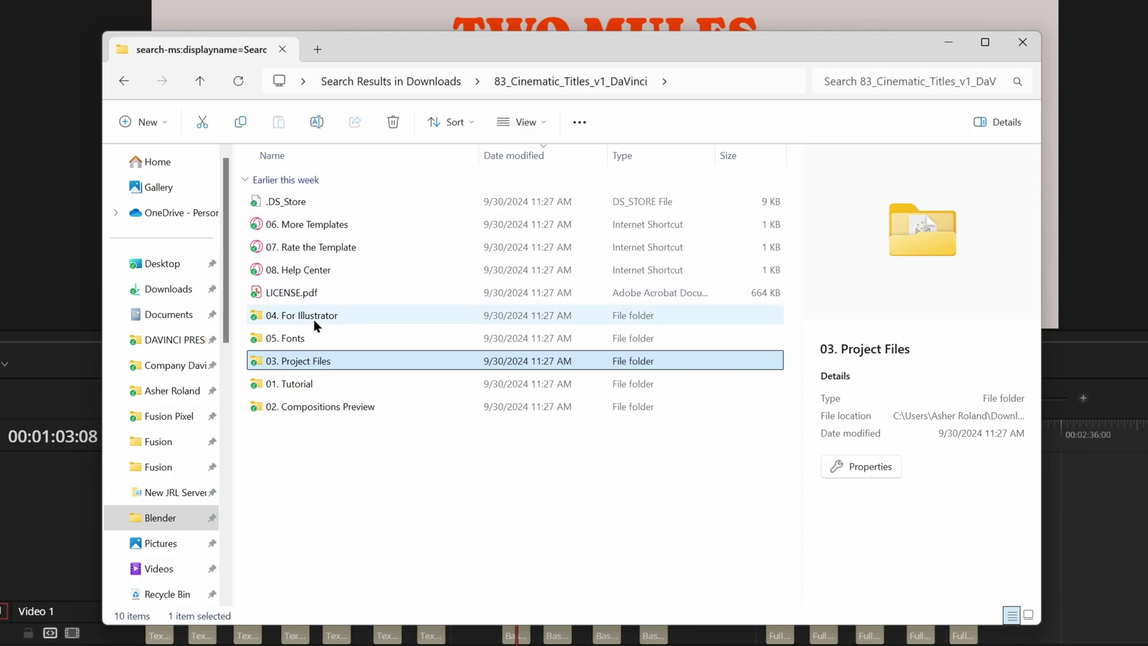
pyautogui.doubleClick(317, 408)
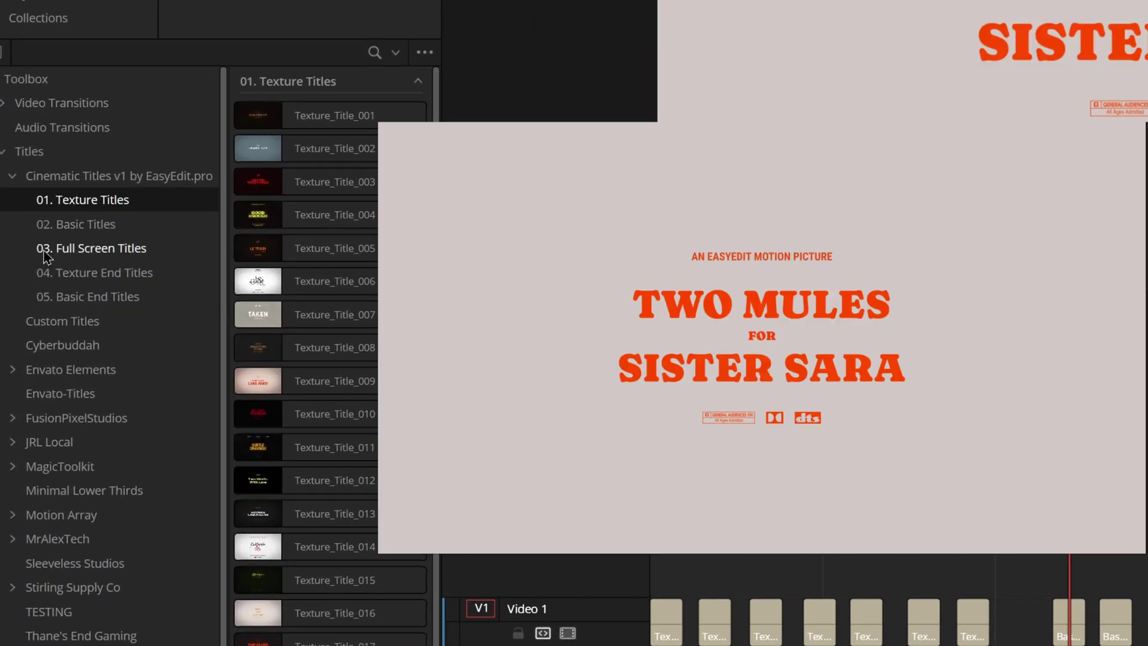
# Browse the Cinematic Titles v1 categories 03. Full Screen Titles and 05. Basic End Titles
pyautogui.click(91, 248)
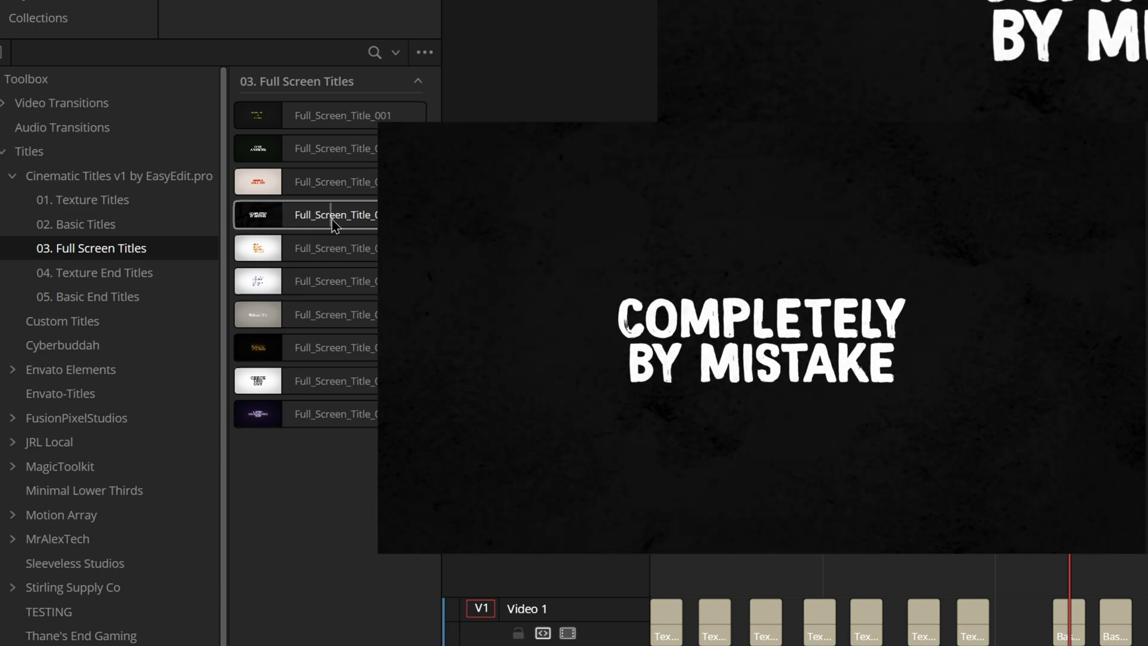
pyautogui.click(204, 296)
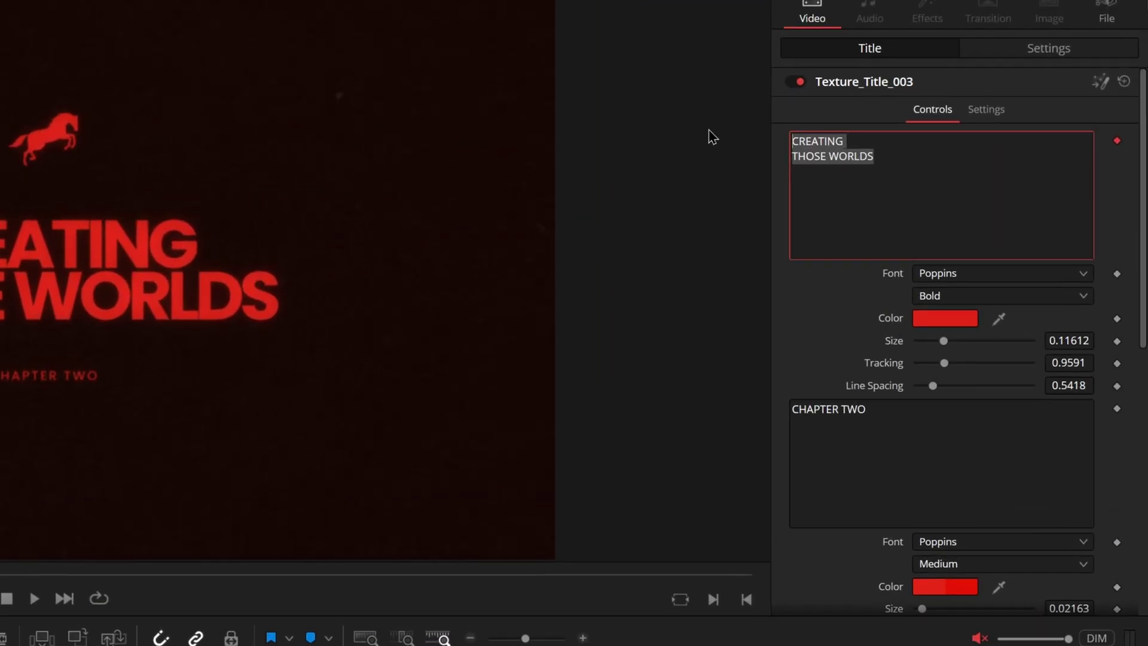
pyautogui.scroll(-3, 907, 441)
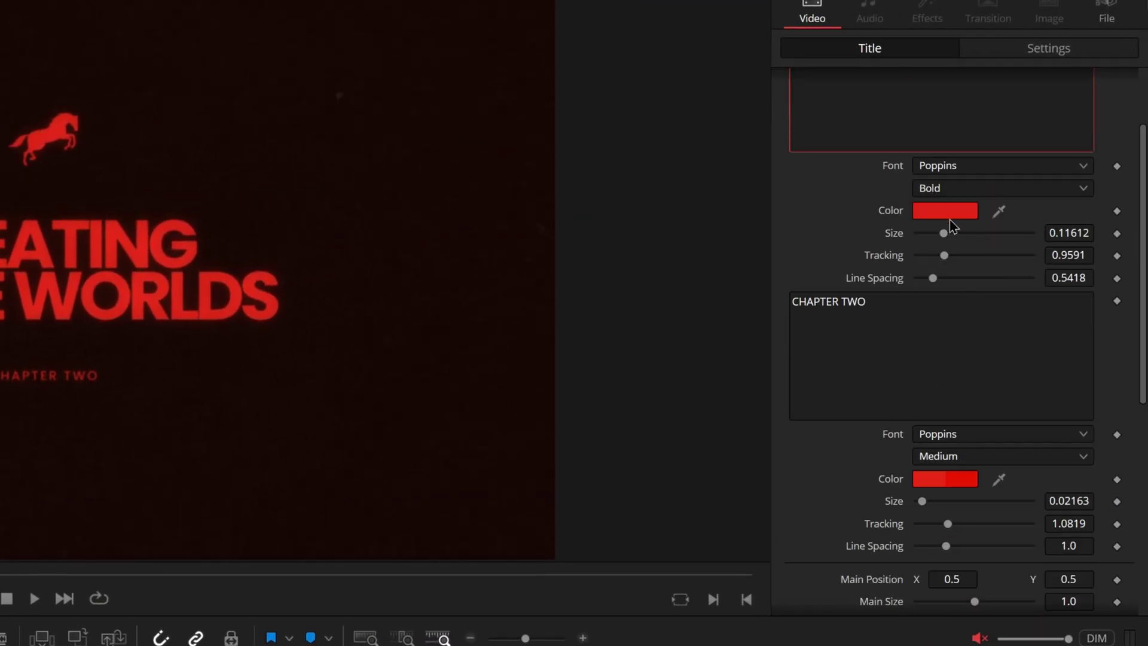
pyautogui.scroll(-6, 957, 299)
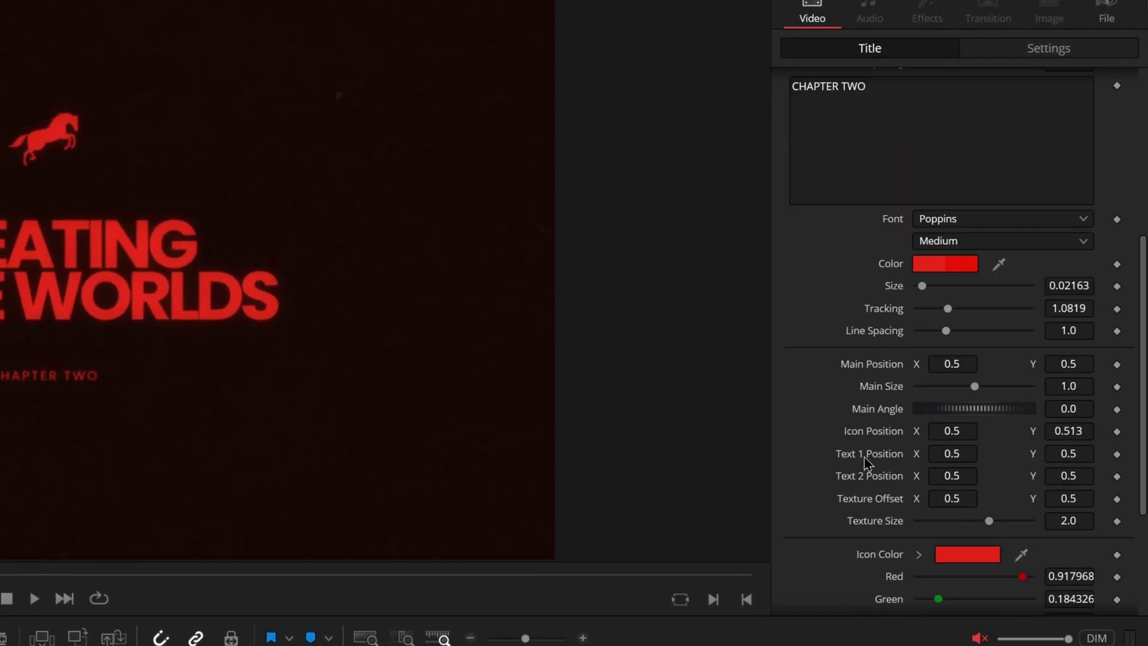
pyautogui.scroll(-2, 891, 370)
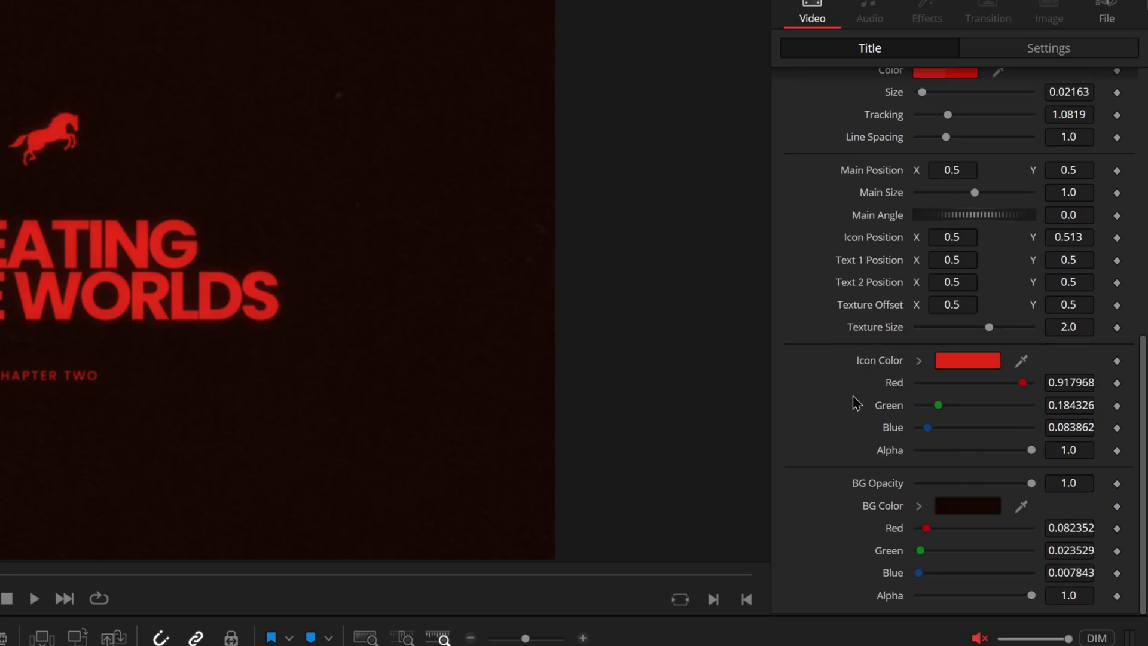
pyautogui.scroll(10, 815, 423)
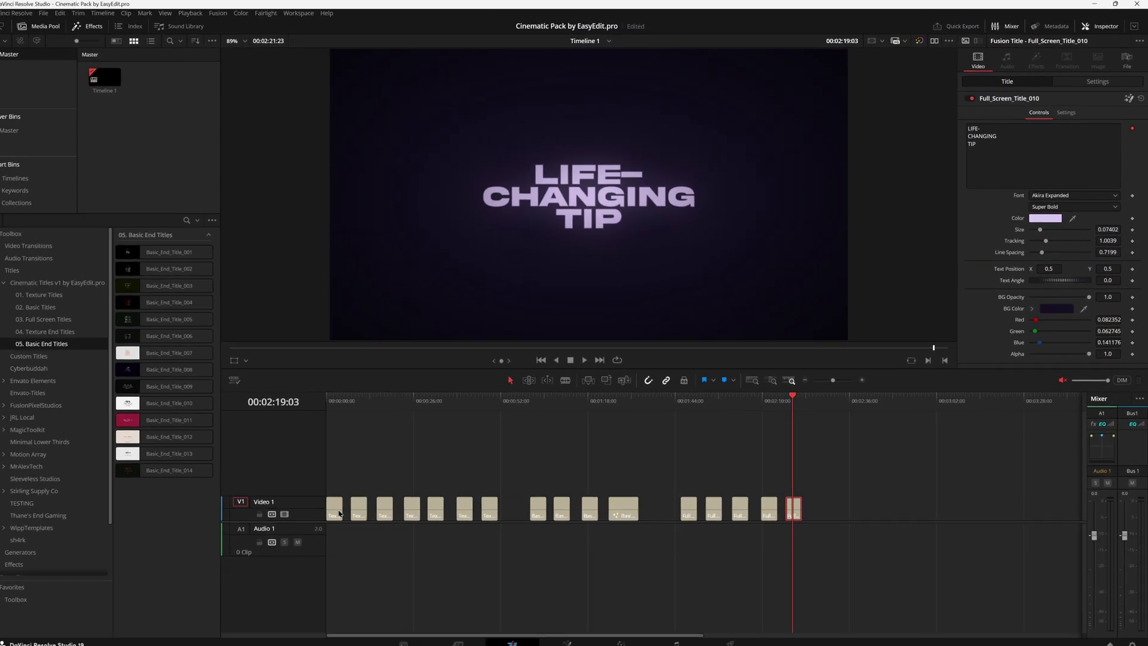
# Open the LIFE-CHANGING TIP title in Fusion and inspect the Full_Screen_Title_010 node
pyautogui.click(1109, 82)
pyautogui.click(439, 423)
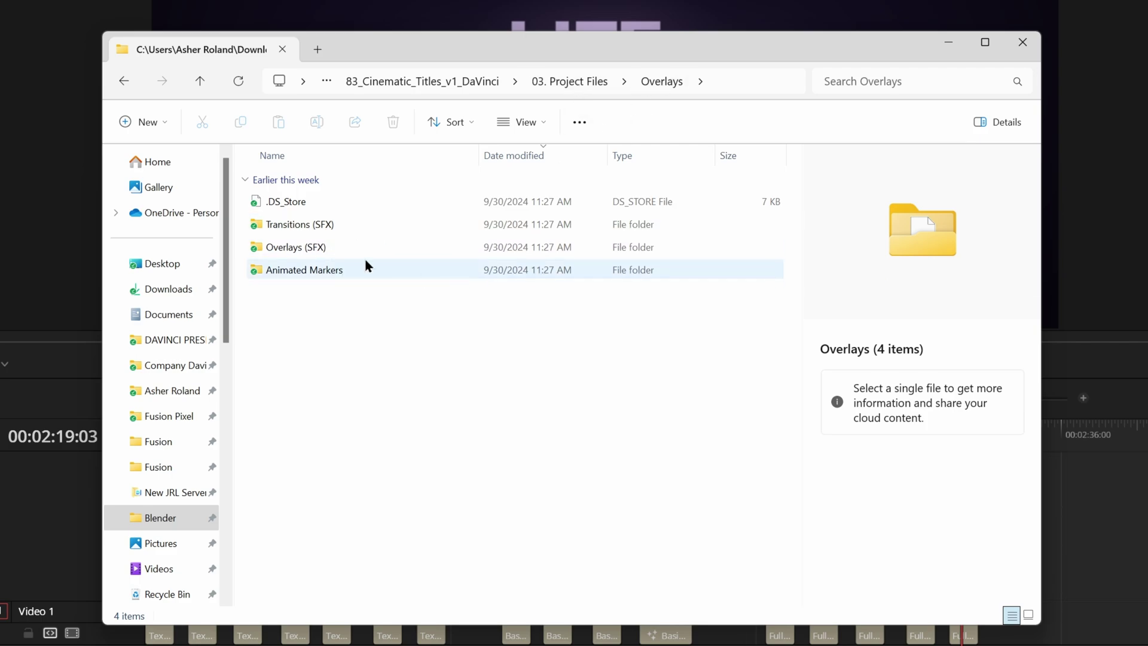
# Open Transitions (SFX) > 03. CRT Transitions and check CRT_Transition_005.mov's details
pyautogui.click(423, 230)
pyautogui.doubleClick(330, 229)
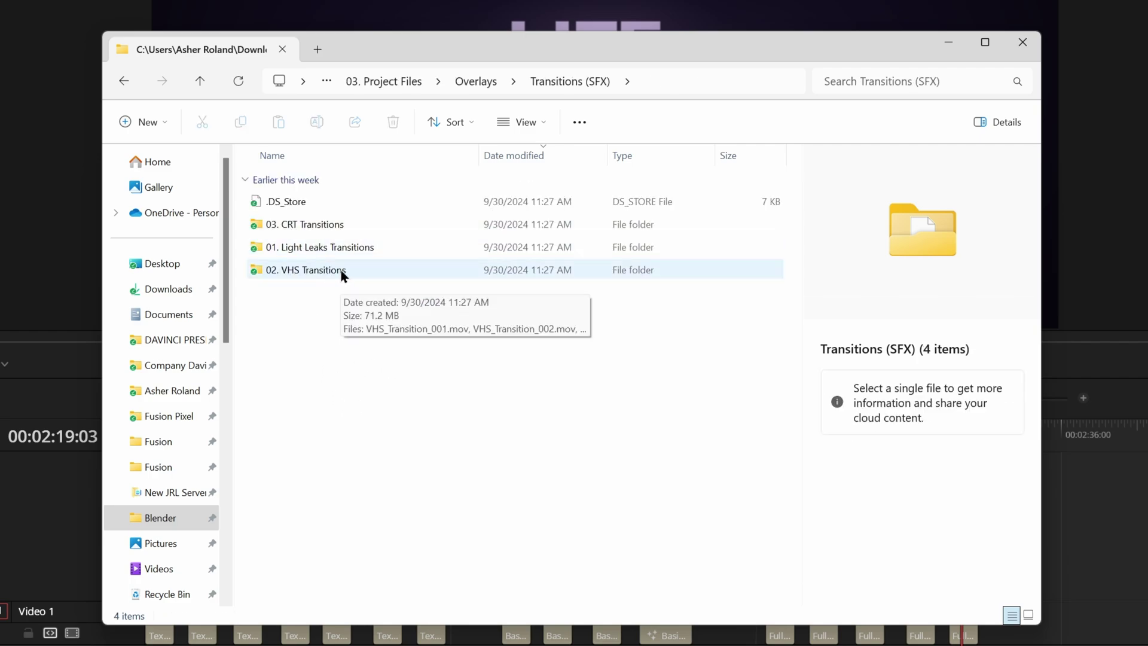
pyautogui.doubleClick(306, 221)
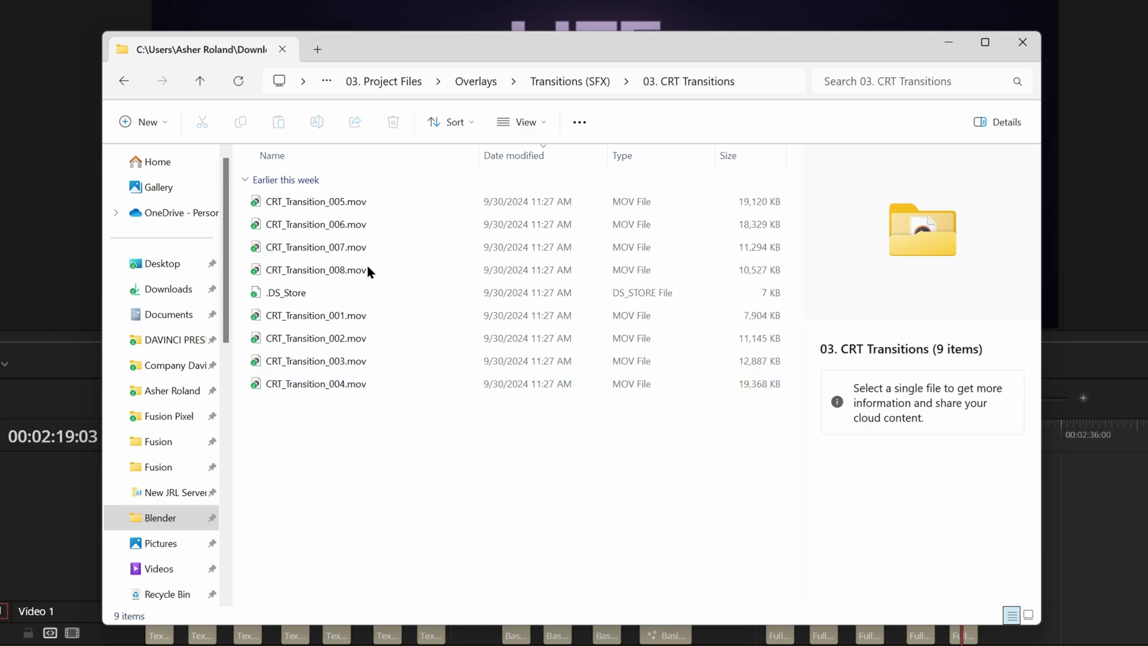
pyautogui.click(328, 202)
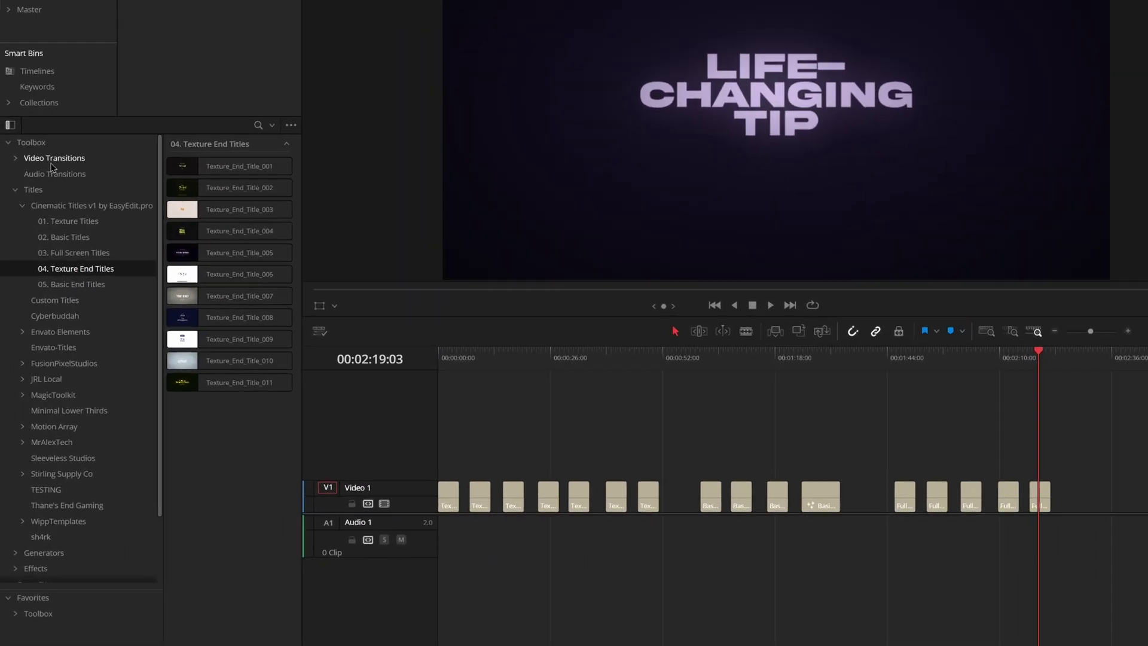
# Review video transitions and the presenter clip, then snap the second camera clip against the first
pyautogui.click(52, 161)
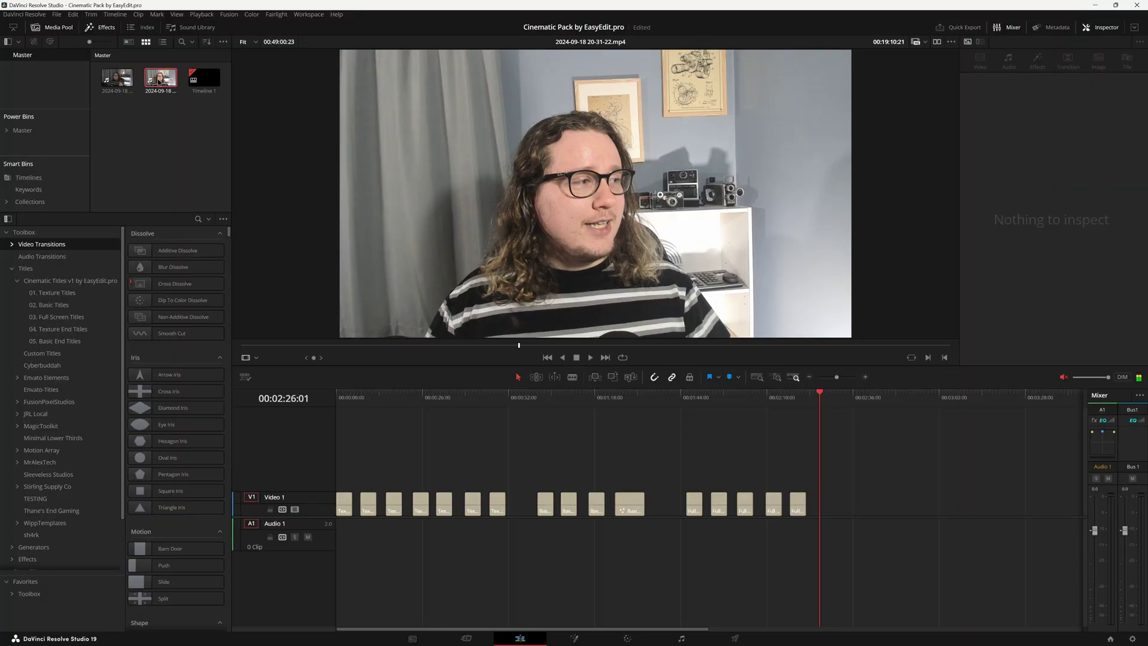
pyautogui.click(159, 82)
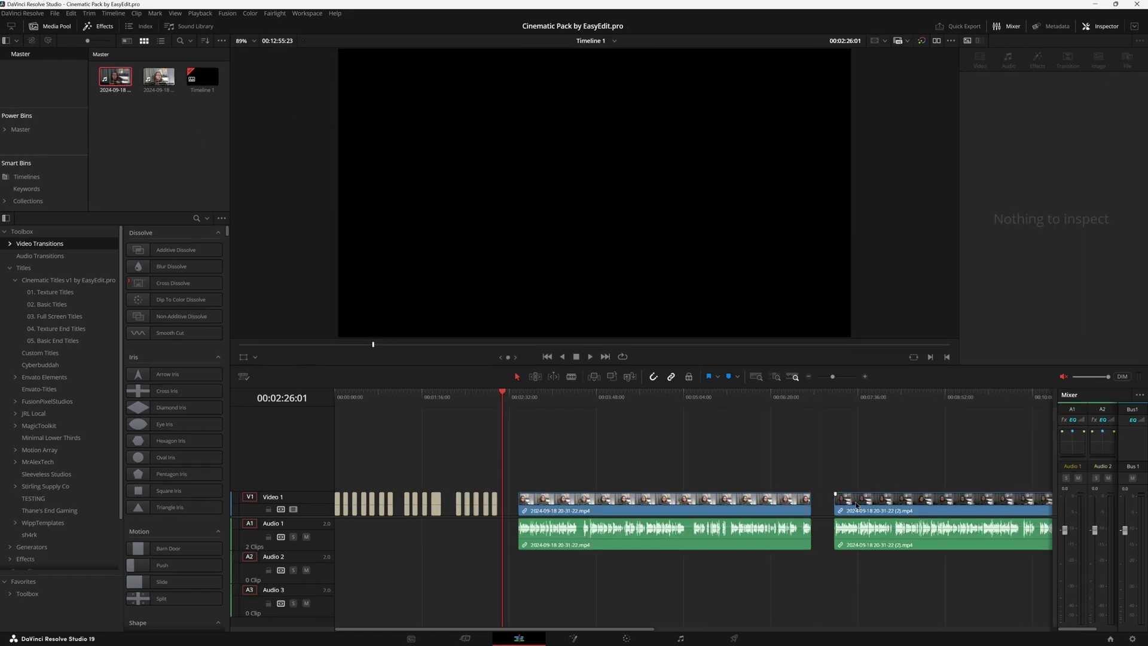
pyautogui.moveTo(856, 503); pyautogui.dragTo(843, 503)
pyautogui.moveTo(681, 442); pyautogui.dragTo(664, 437)
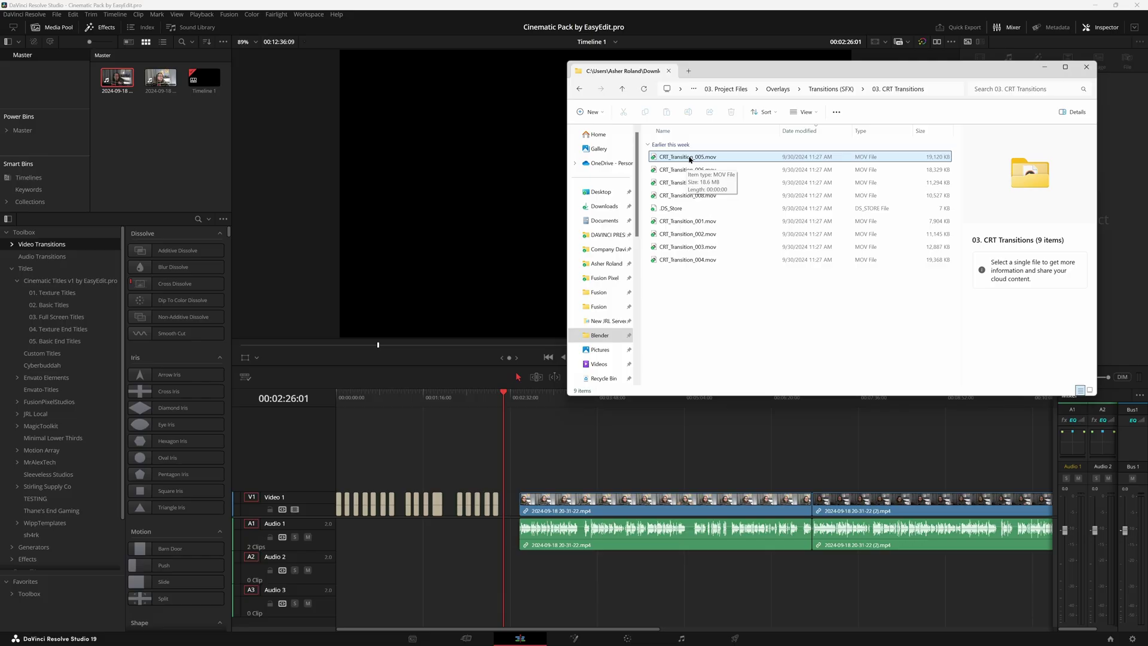
# Drag CRT_Transition_005.mov onto the timeline near the cut between the camera clips
pyautogui.moveTo(689, 158); pyautogui.dragTo(800, 479)
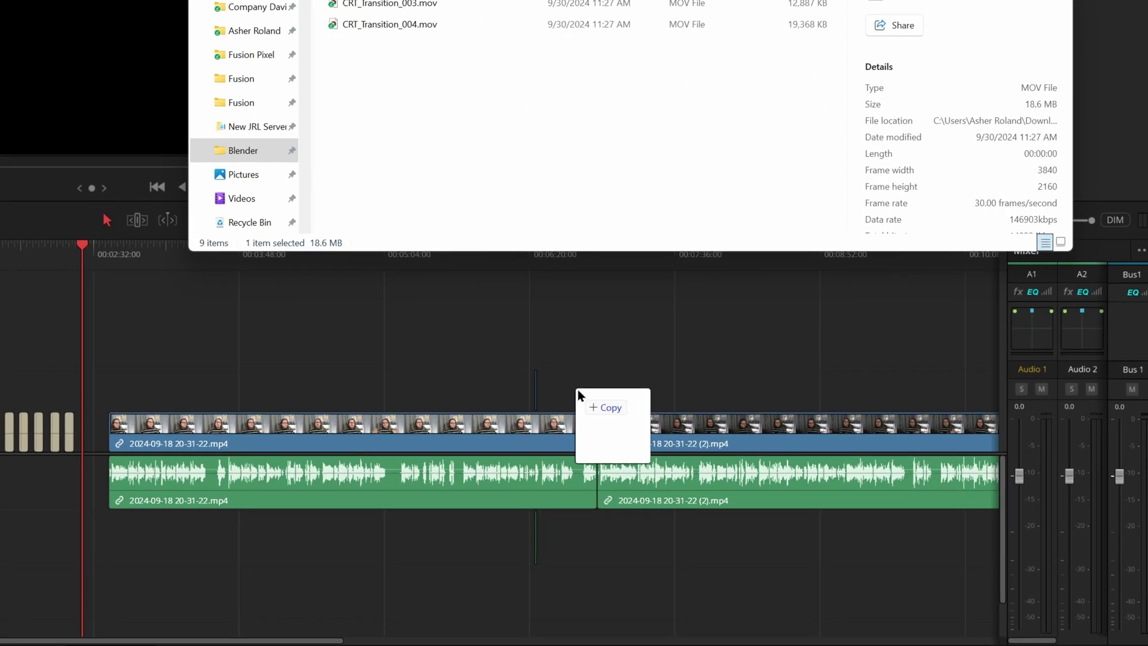
pyautogui.moveTo(577, 389); pyautogui.dragTo(593, 390)
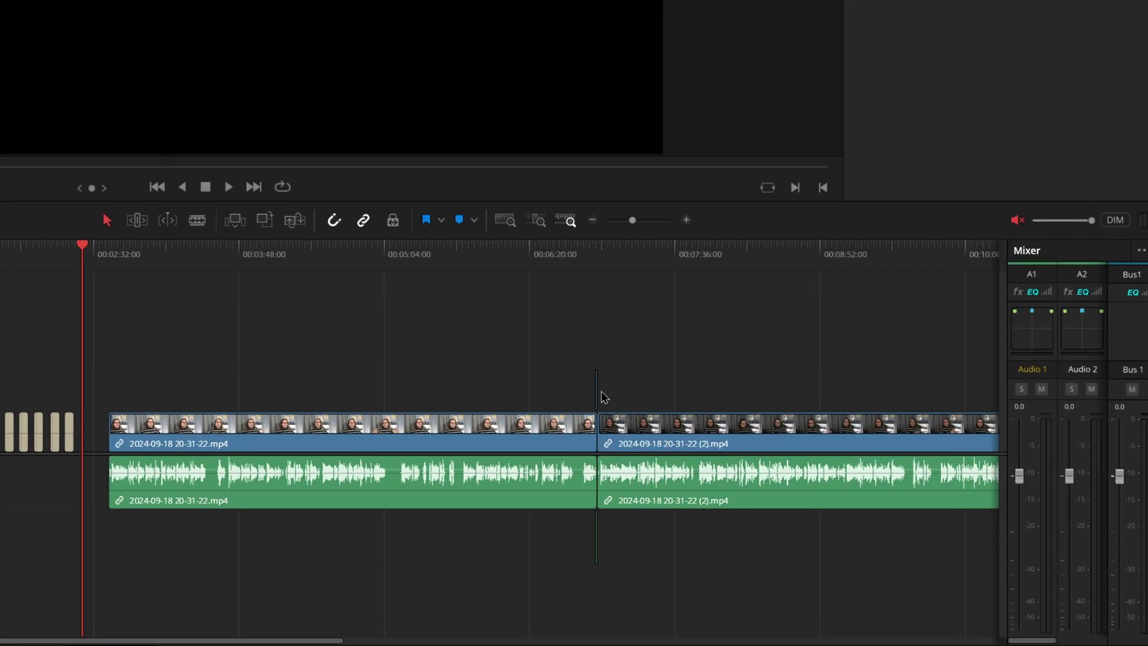
pyautogui.click(595, 246)
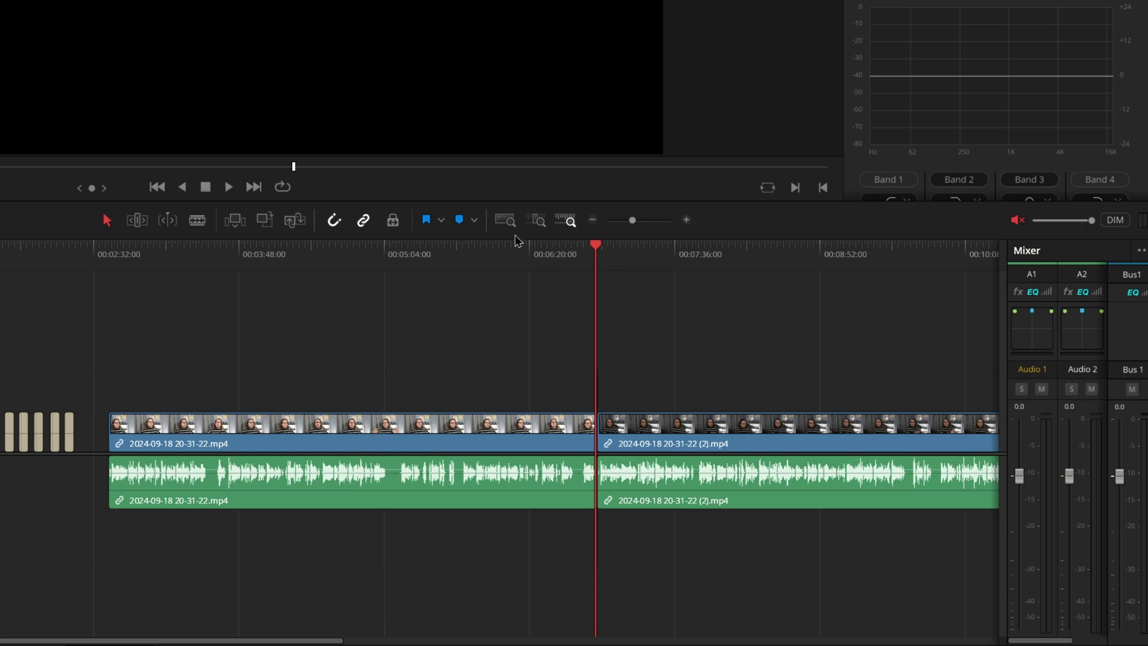
# Zoom in on the cut and slide the CRT clip so it straddles the edit point
pyautogui.click(686, 220)
pyautogui.click(686, 220)
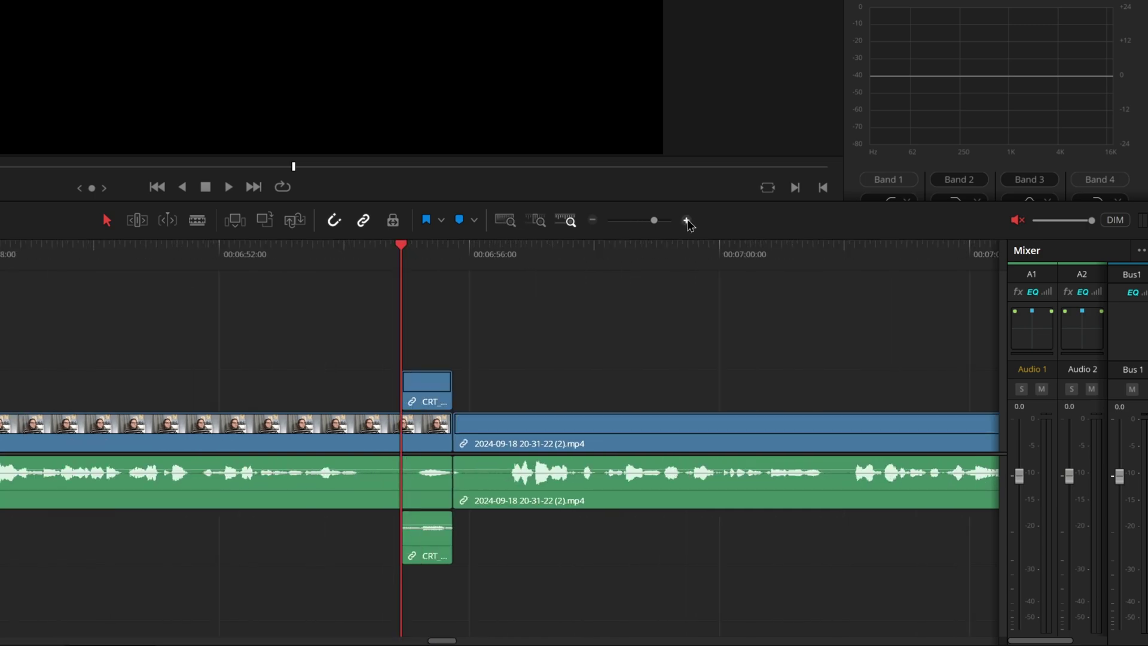
pyautogui.click(687, 220)
pyautogui.click(612, 263)
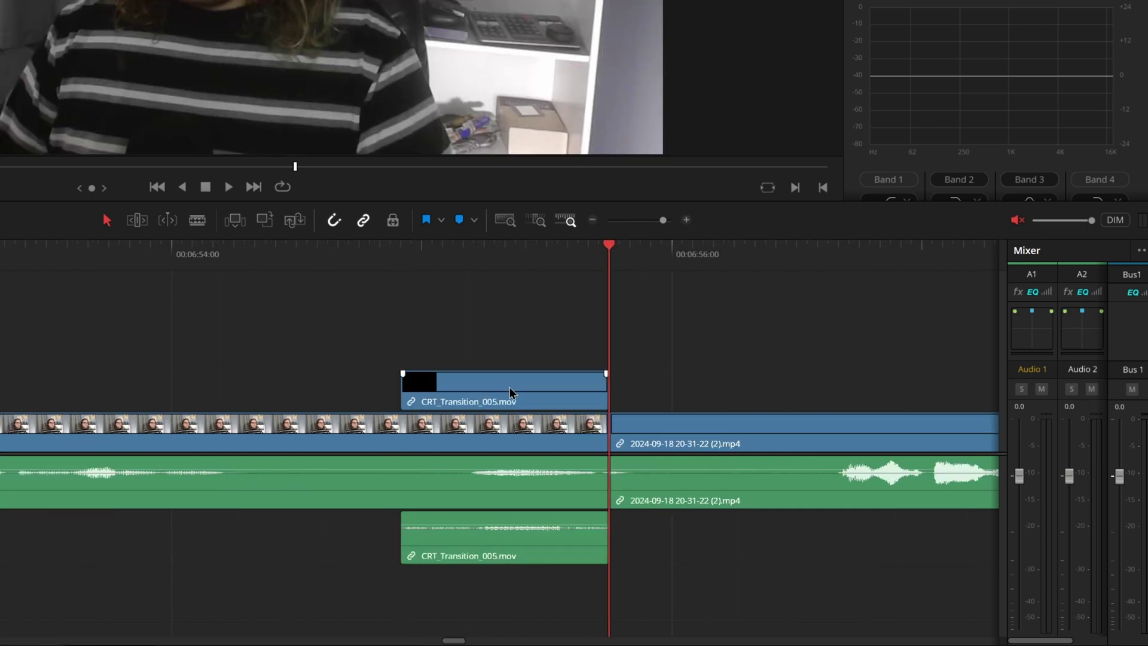
pyautogui.moveTo(521, 392); pyautogui.dragTo(626, 392)
pyautogui.moveTo(504, 260); pyautogui.dragTo(533, 278)
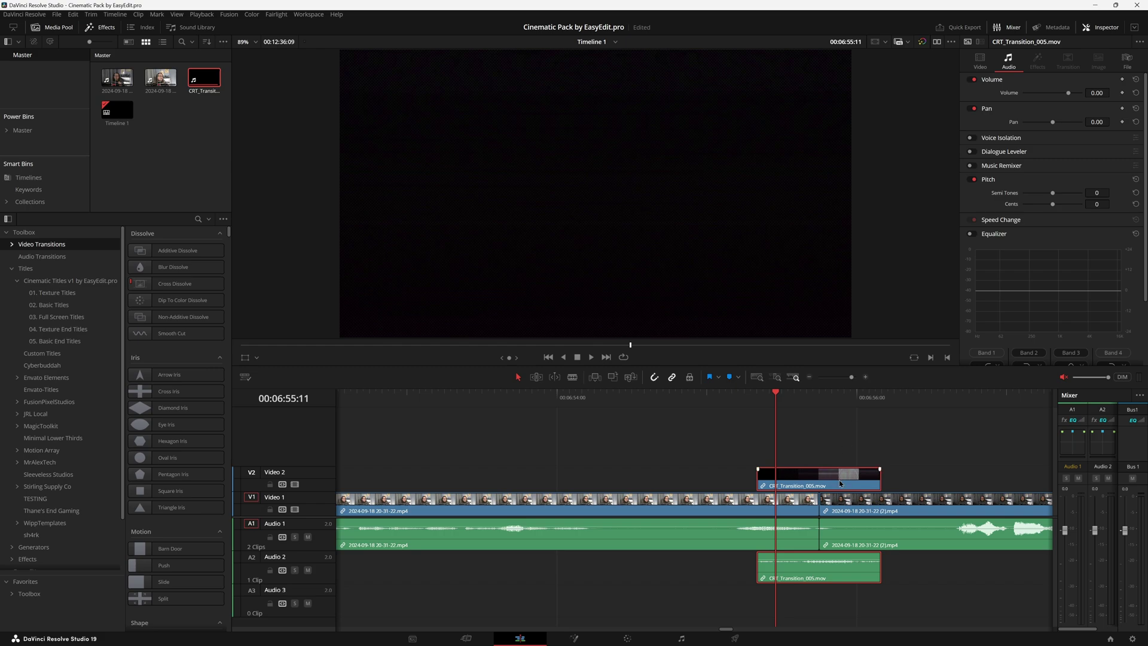
# Set the CRT_Transition_005 clip's Inspector Composite Mode to Screen
pyautogui.click(980, 60)
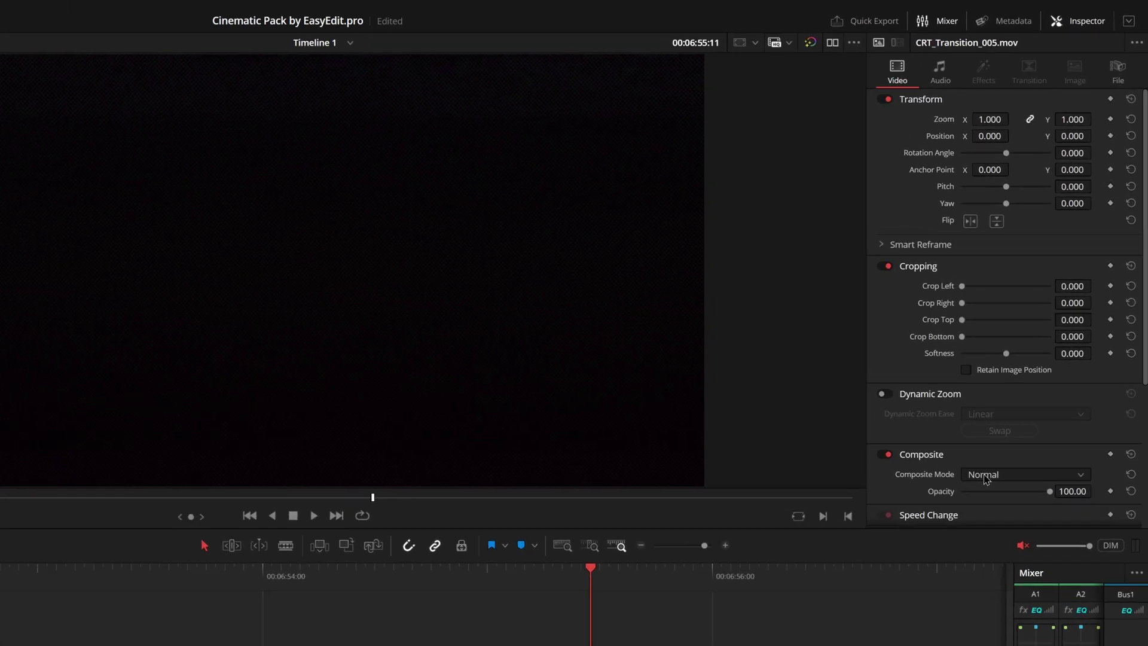
pyautogui.click(1038, 331)
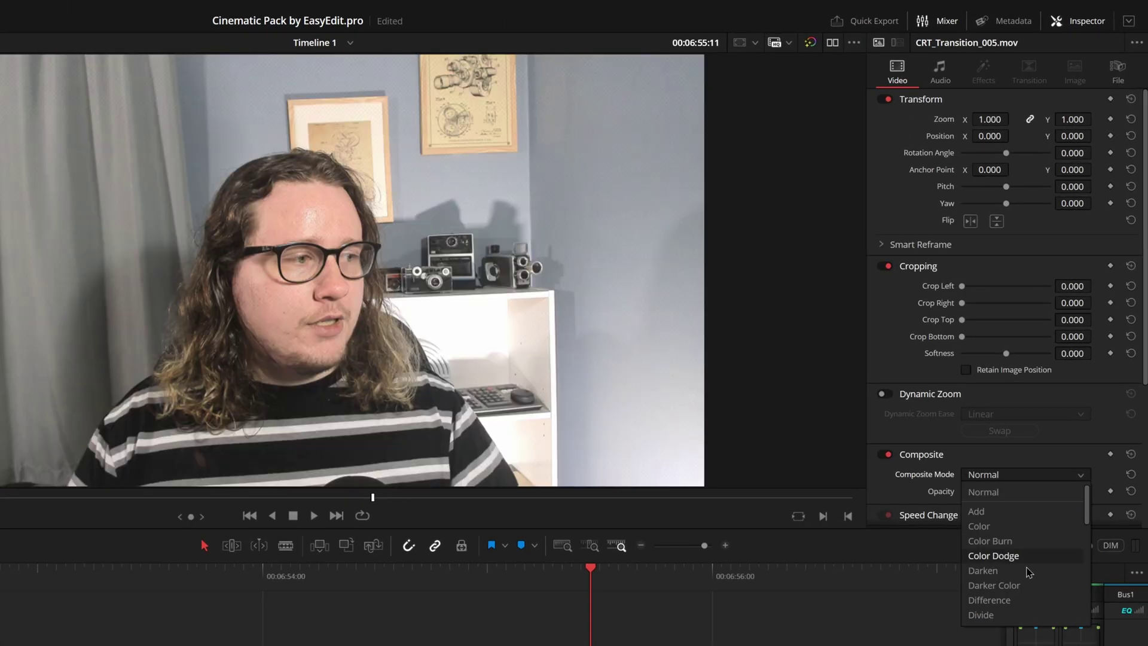
pyautogui.scroll(-5, 1029, 580)
pyautogui.scroll(-3, 1029, 568)
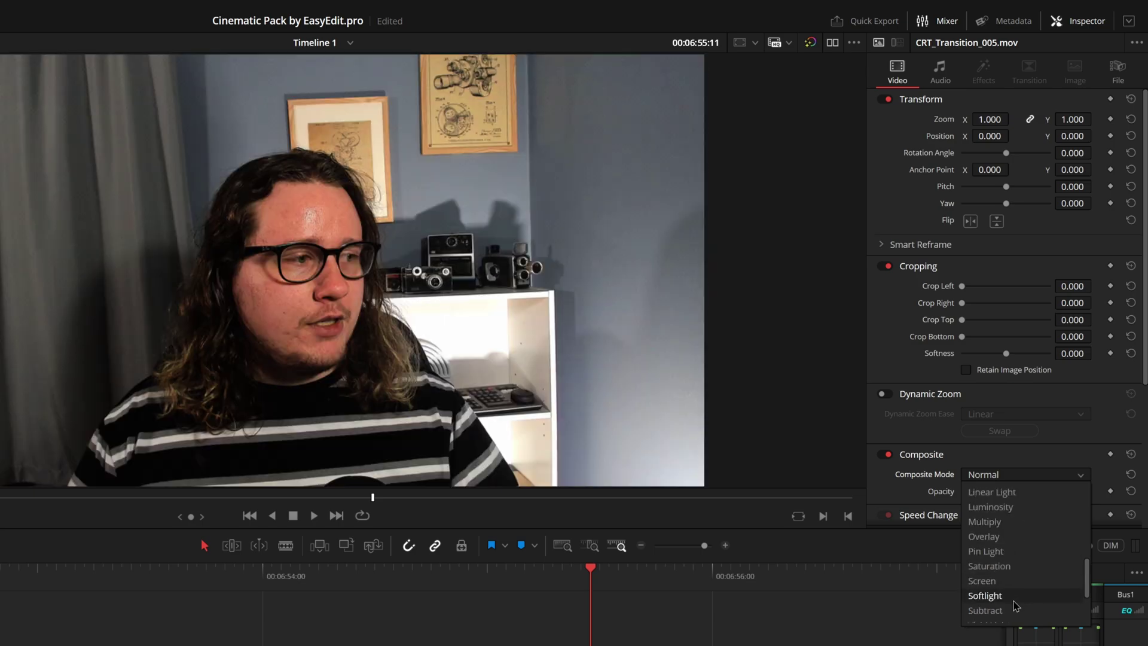
pyautogui.click(1010, 534)
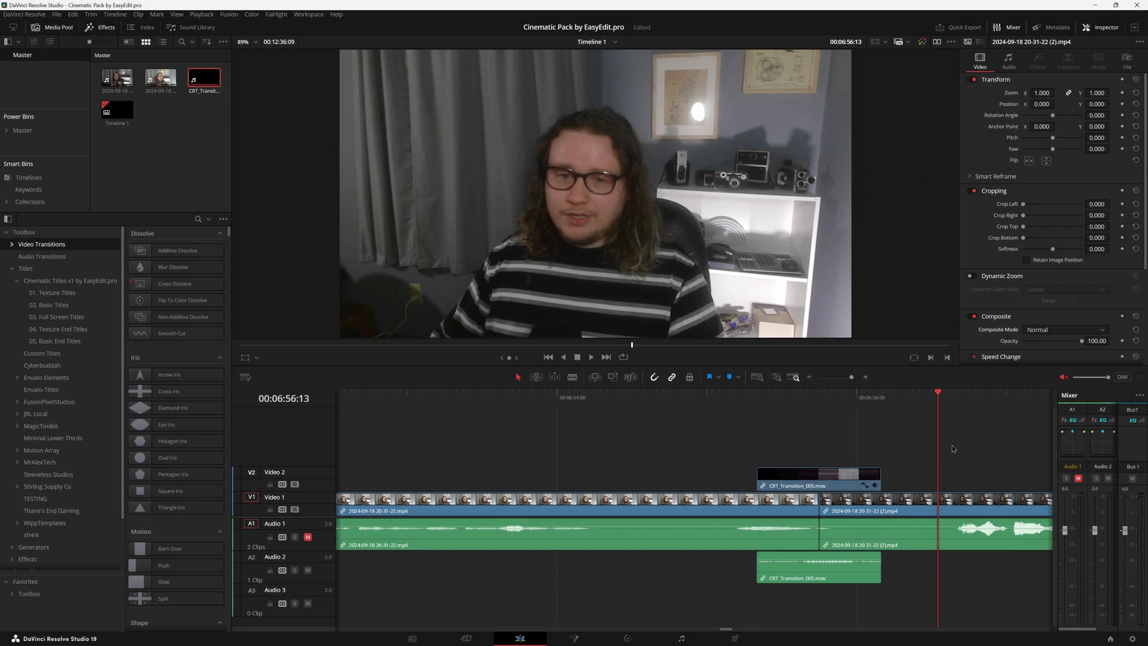
# Unmute timeline audio, replay the transition, and compare other composite modes against Screen
pyautogui.click(1064, 377)
pyautogui.moveTo(833, 394); pyautogui.dragTo(751, 394)
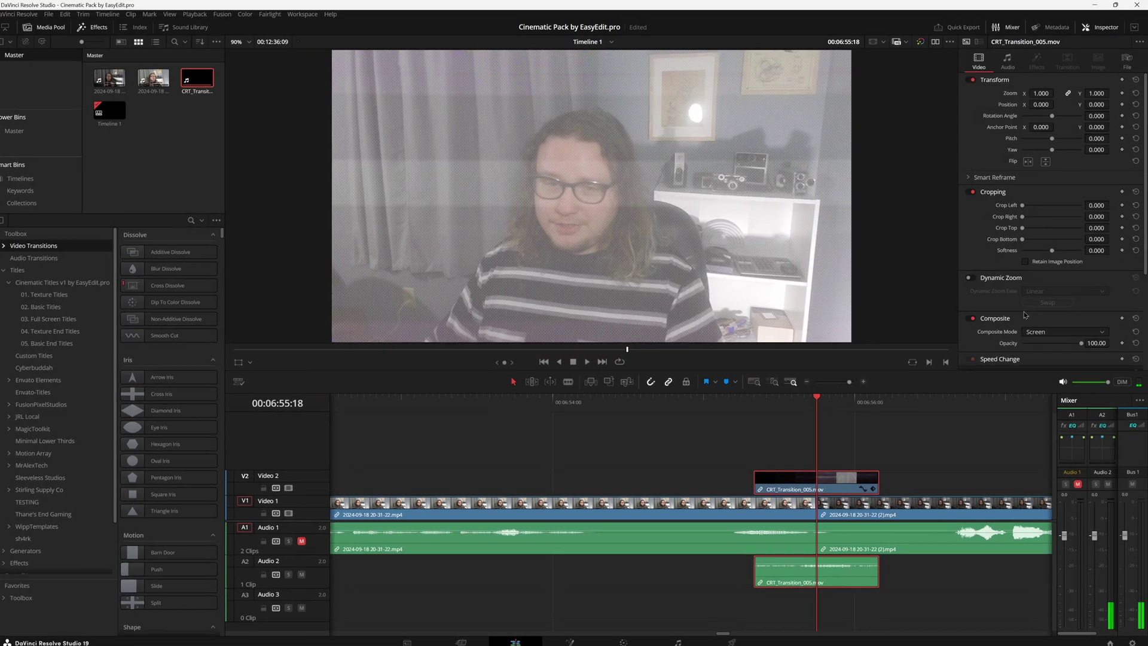
pyautogui.click(1053, 329)
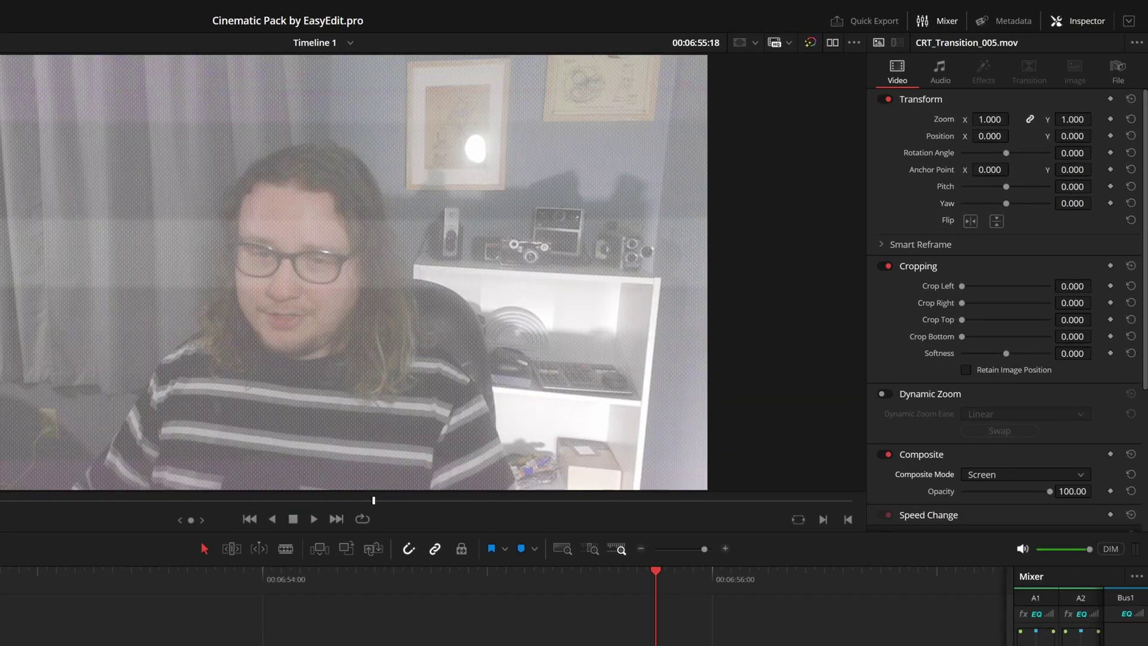
pyautogui.click(980, 477)
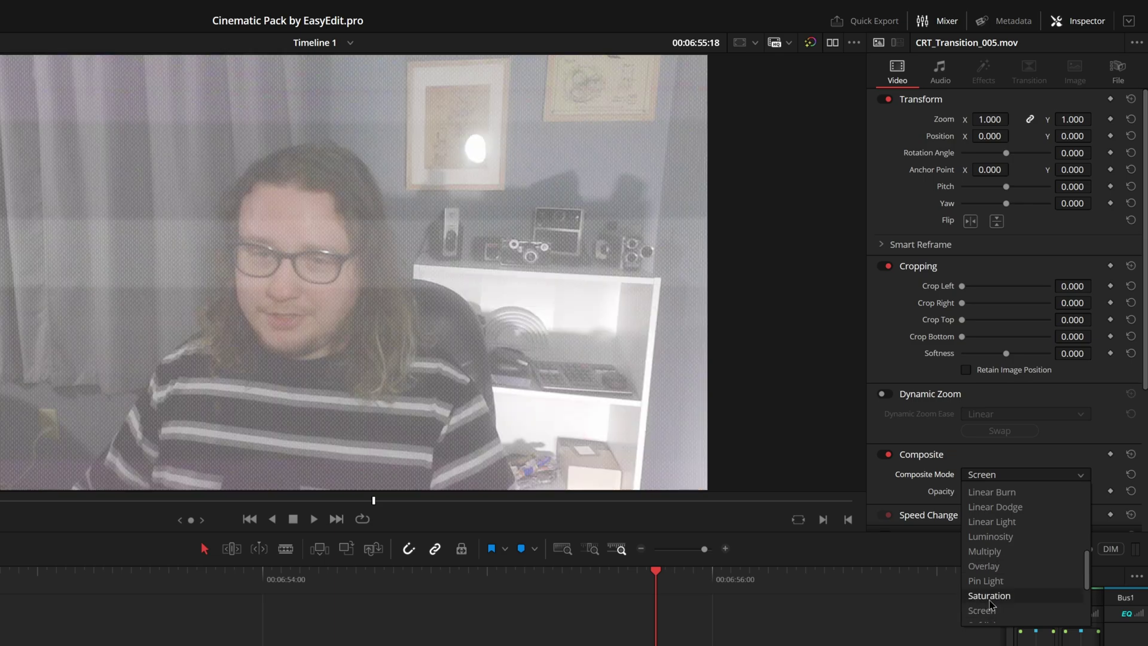
pyautogui.click(992, 565)
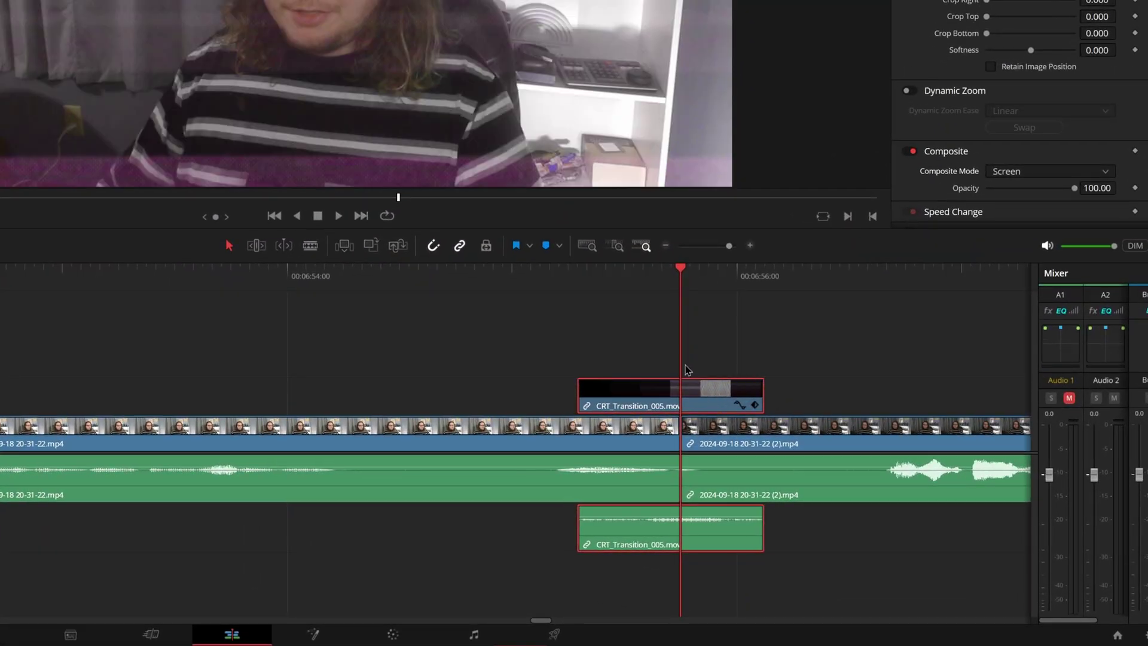
# Deselect the CRT transition clip and switch to the File Explorer window showing Overlays (SFX)
pyautogui.click(709, 336)
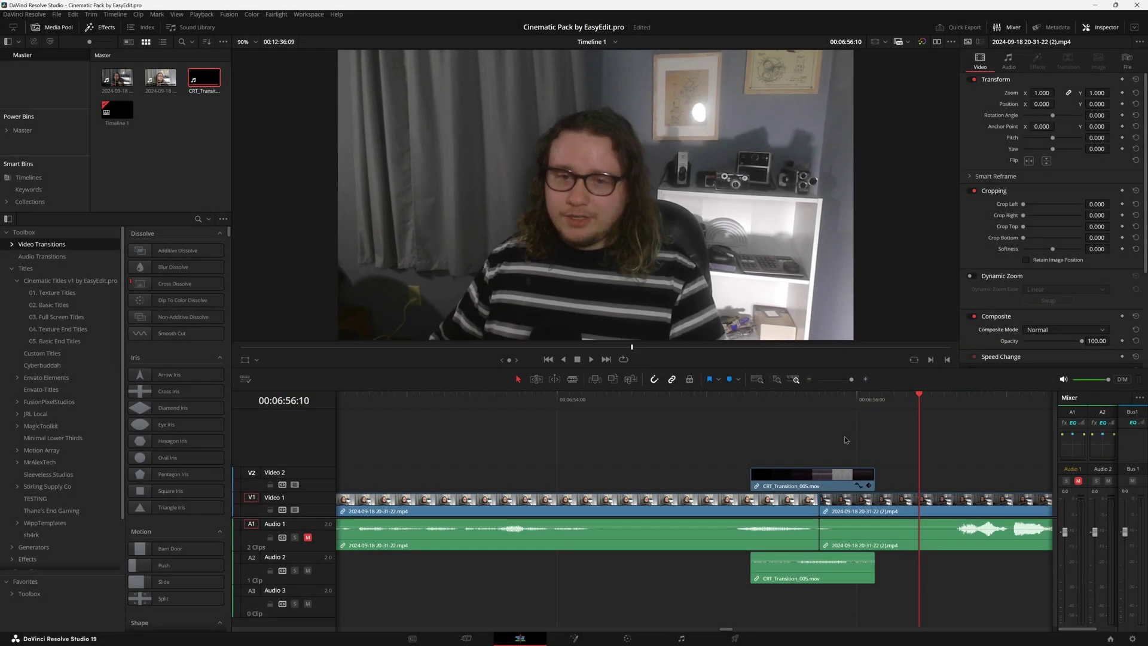
pyautogui.hotkey('alt', 'Tab')
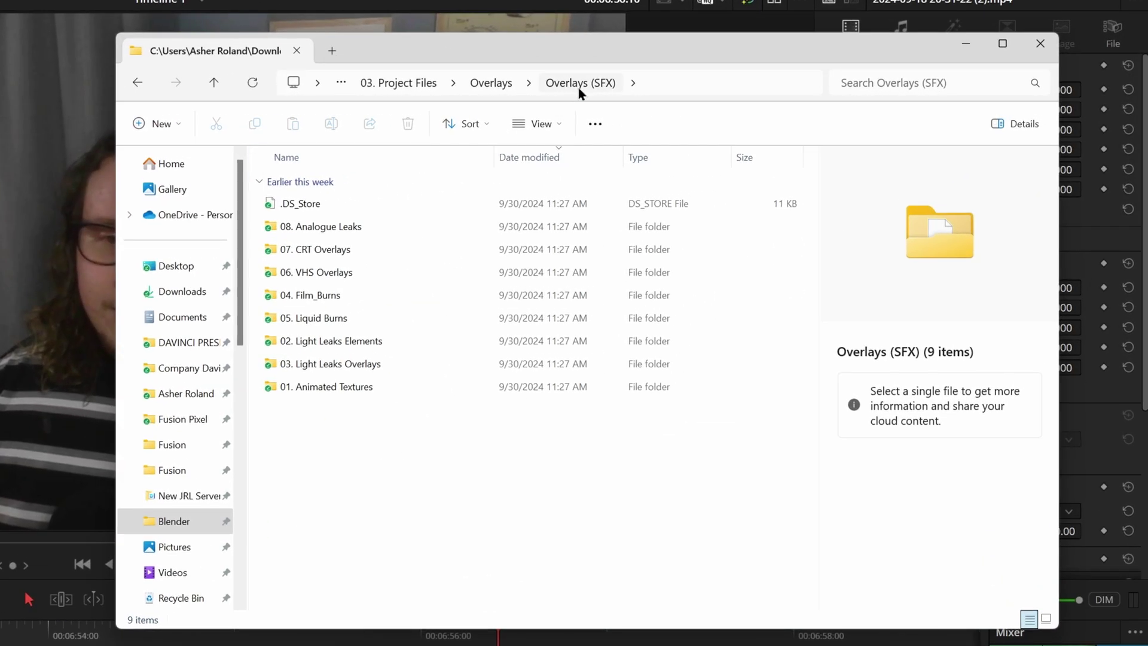
# Open the 07. CRT Overlays folder and preview CRT_Overlay_001.mov
pyautogui.doubleClick(408, 250)
pyautogui.click(401, 249)
pyautogui.click(371, 341)
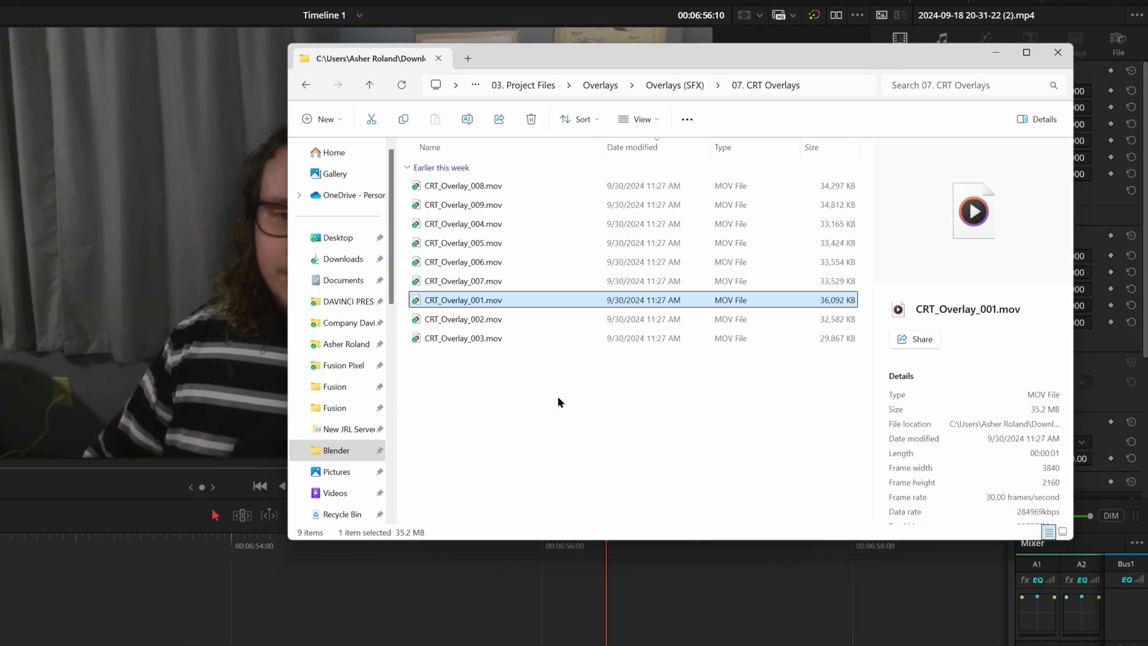
pyautogui.press('space')
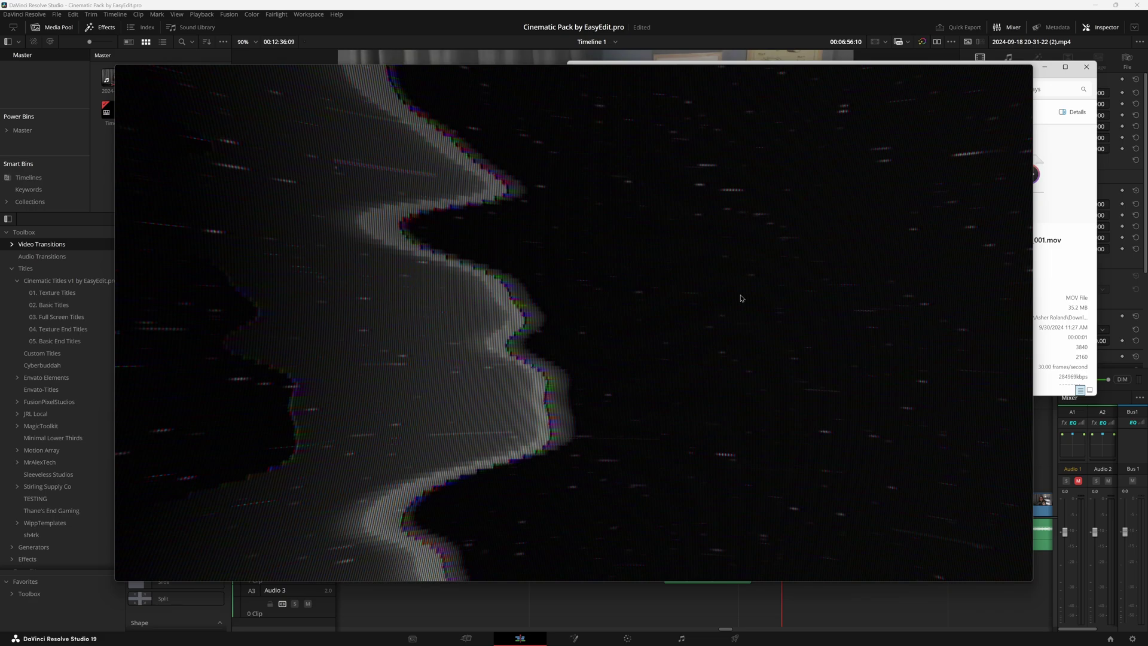
pyautogui.press('space')
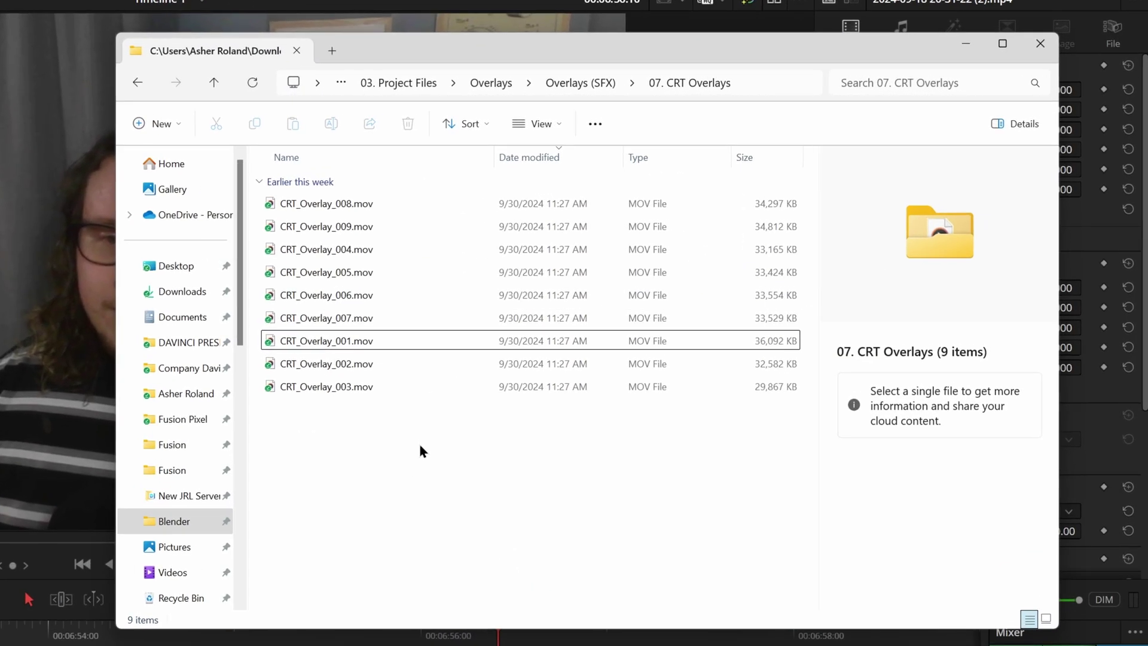
# Return to Overlays (SFX) and preview VHS_Overlay_011 and VHS_Overlay_012.mov from 06. VHS Overlays
pyautogui.click(592, 86)
pyautogui.click(444, 456)
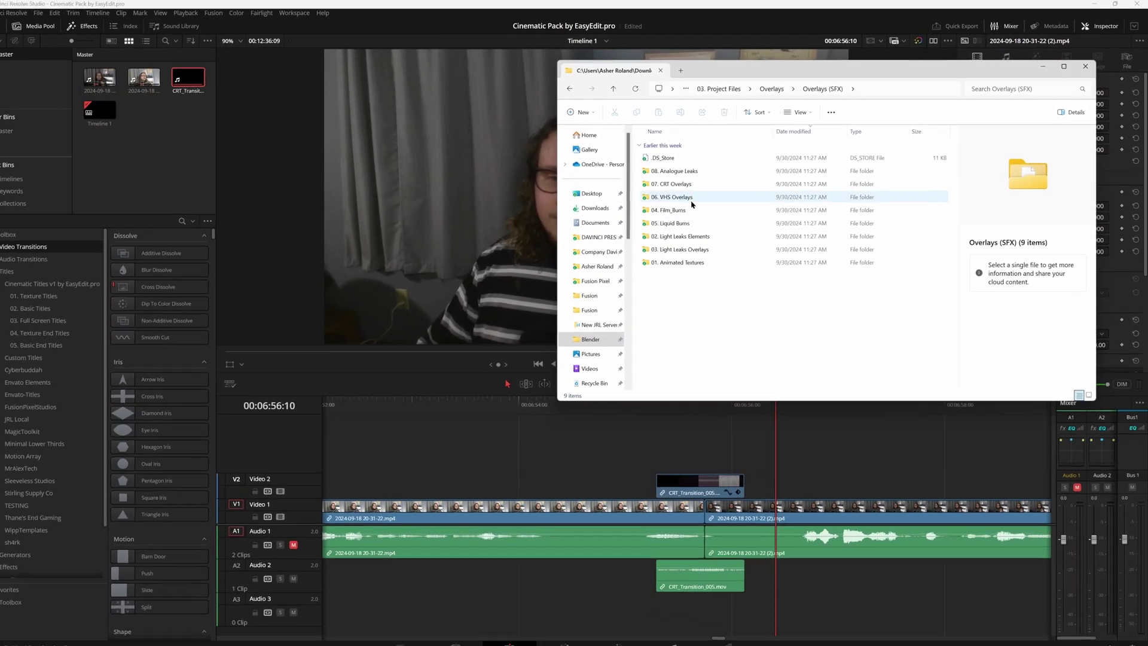
pyautogui.press('space')
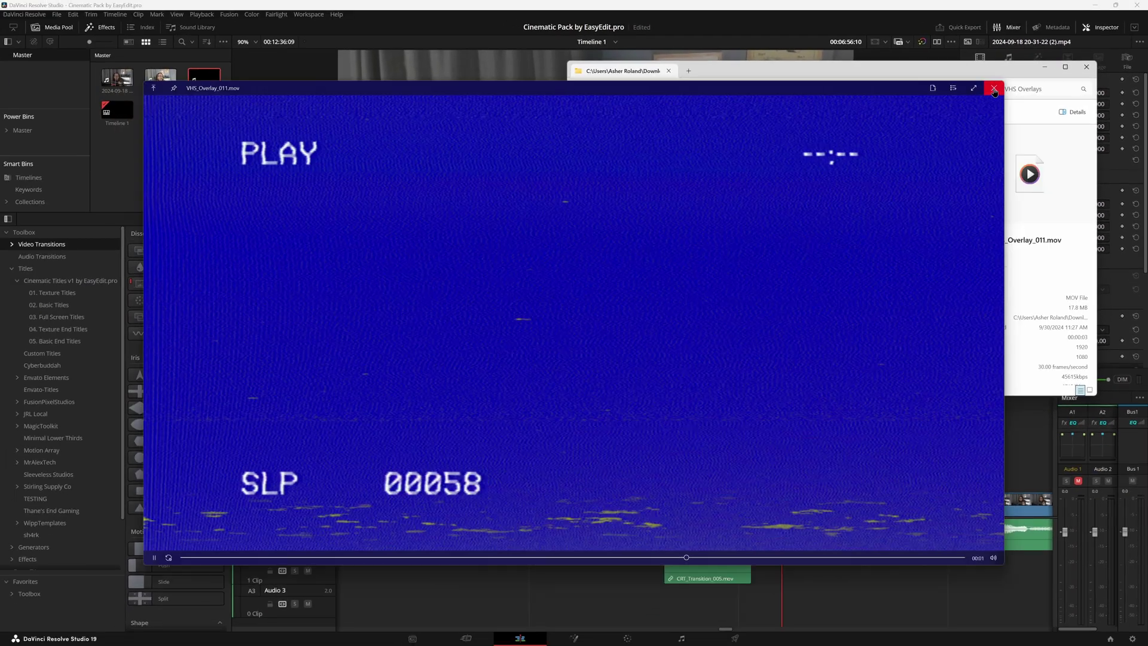
pyautogui.click(995, 90)
pyautogui.click(687, 182)
pyautogui.press('space')
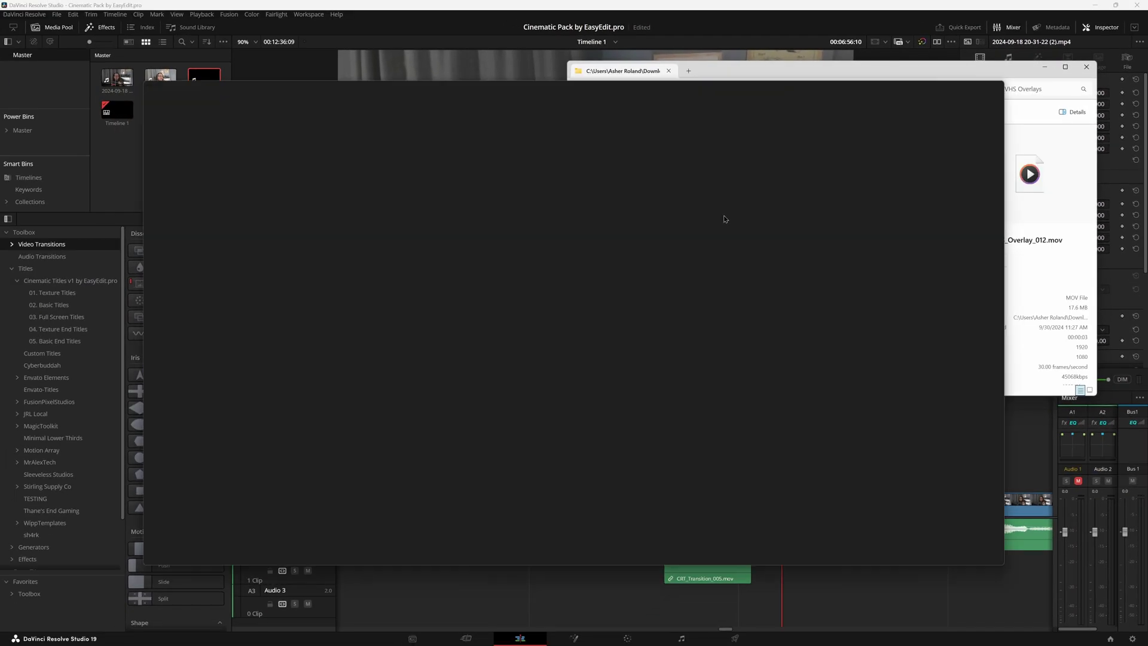
# Preview VHS_Overlay_001.mov, then move to 02. Light Leaks Elements and close the leak clip preview
pyautogui.click(994, 88)
pyautogui.click(687, 246)
pyautogui.press('space')
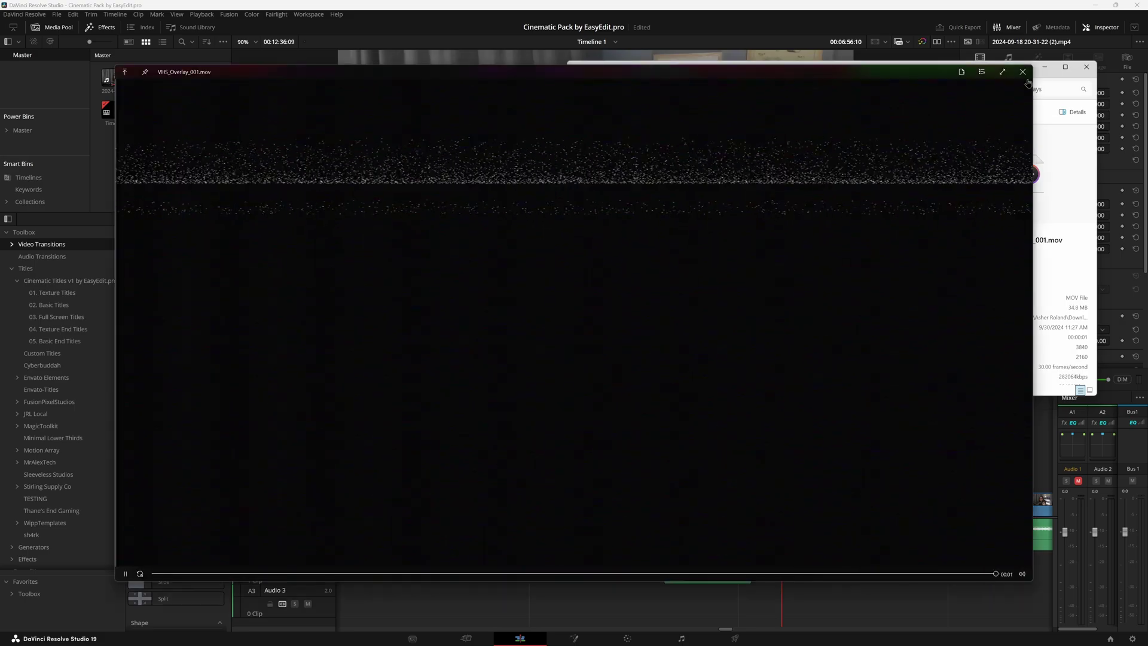
pyautogui.press('space')
pyautogui.hotkey('alt', 'Up')
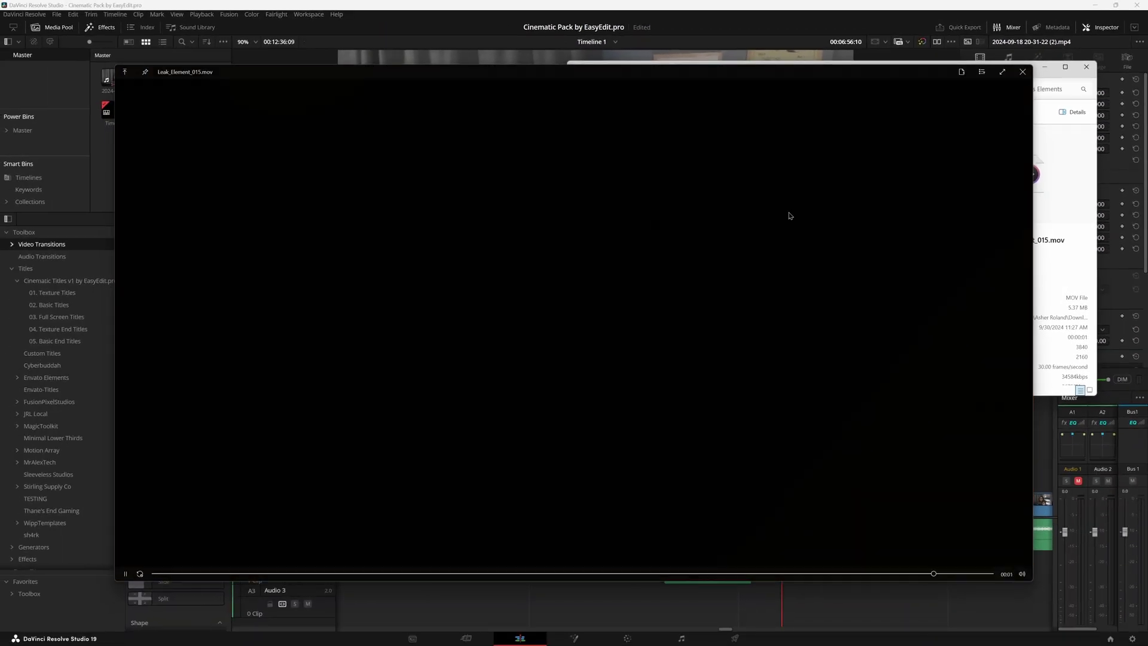
pyautogui.click(1016, 77)
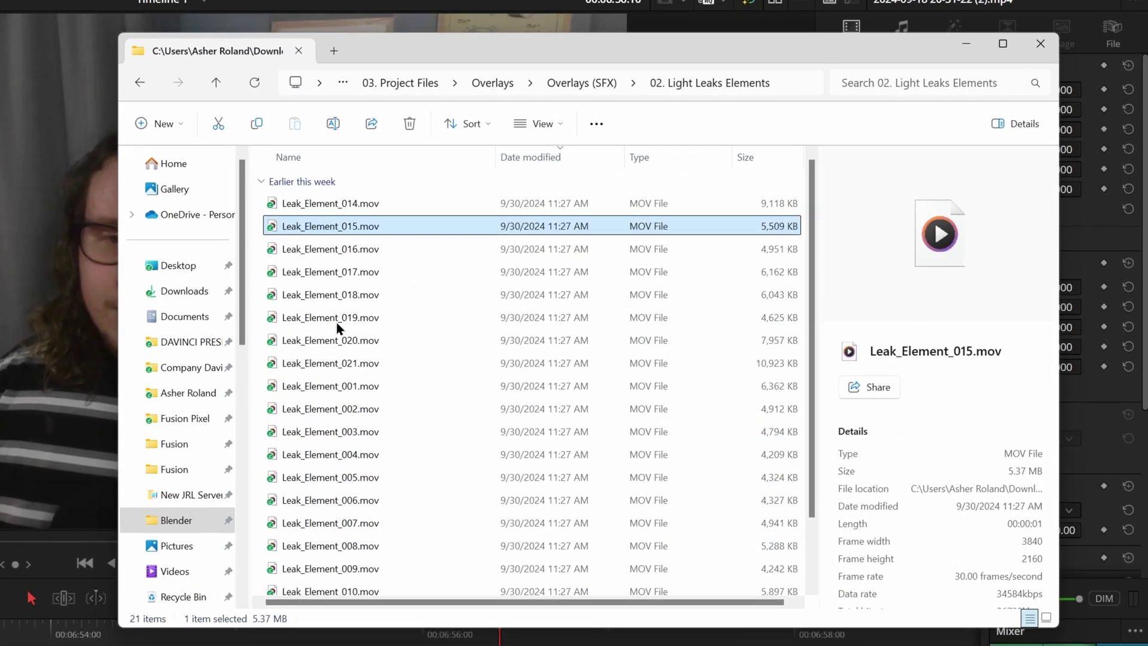
# Drag Leak_Element_020.mov onto Video 2 right after the CRT transition clip
pyautogui.moveTo(328, 340); pyautogui.dragTo(471, 303)
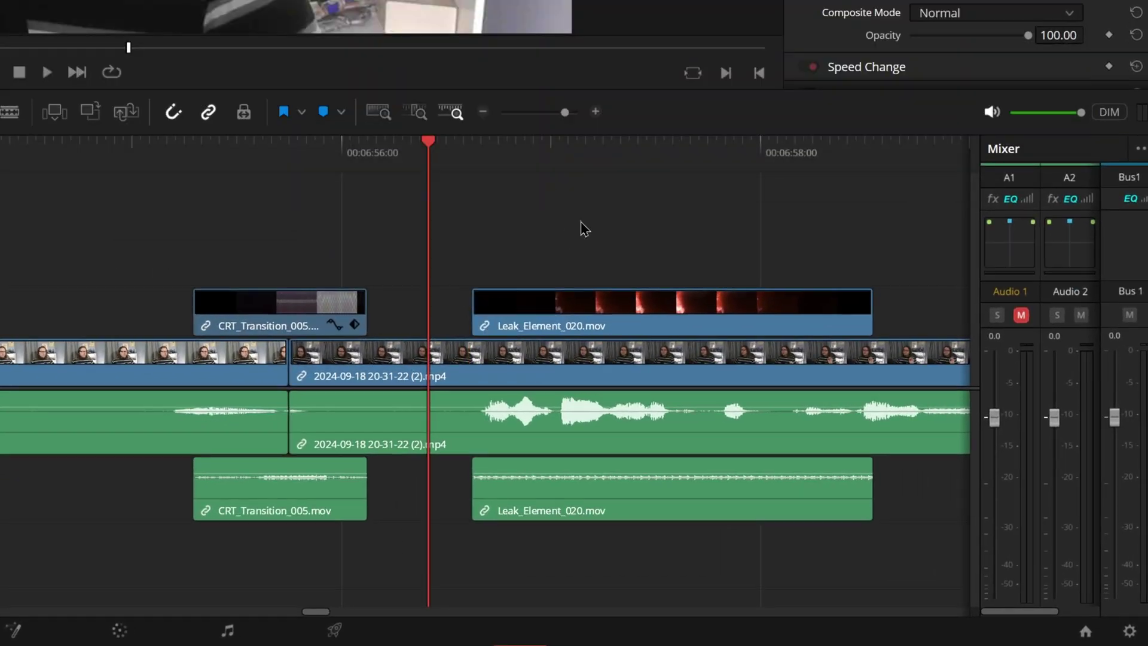
pyautogui.press('Down')
pyautogui.scroll(-3, 649, 246)
pyautogui.hscroll(3, 597, 257)
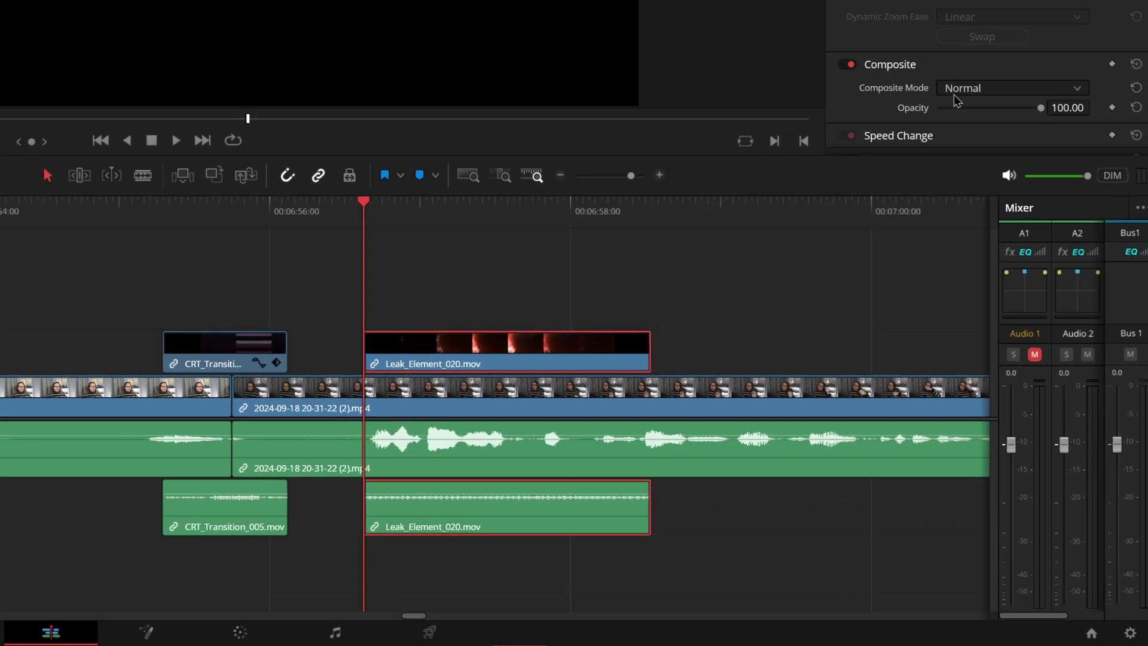
pyautogui.click(996, 13)
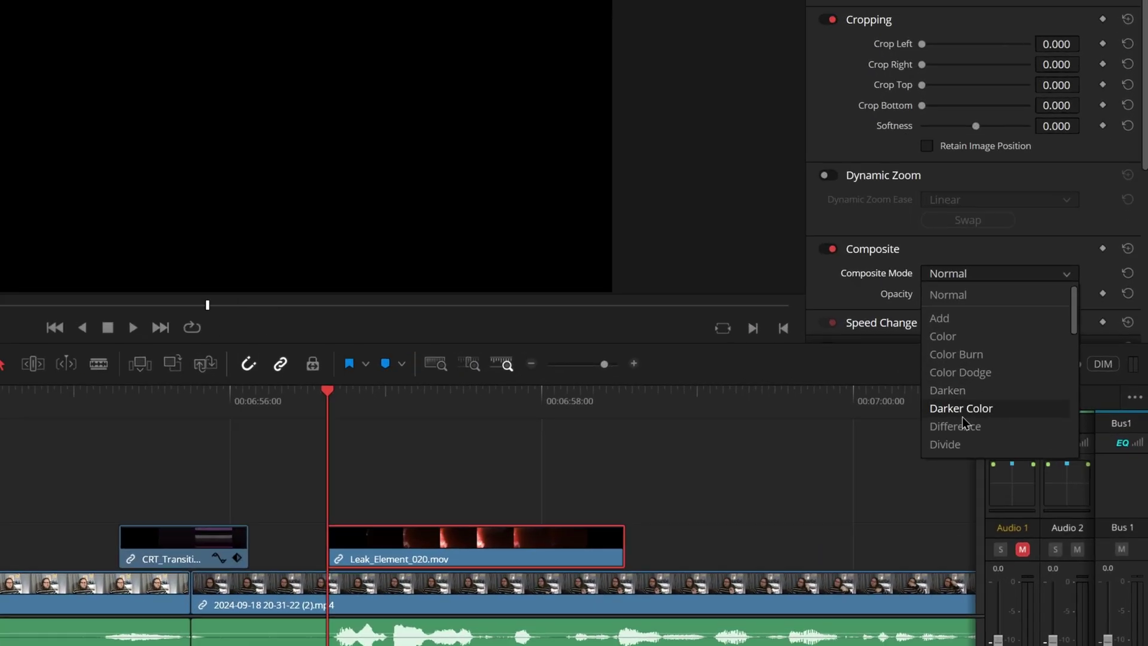
pyautogui.scroll(-5, 1052, 394)
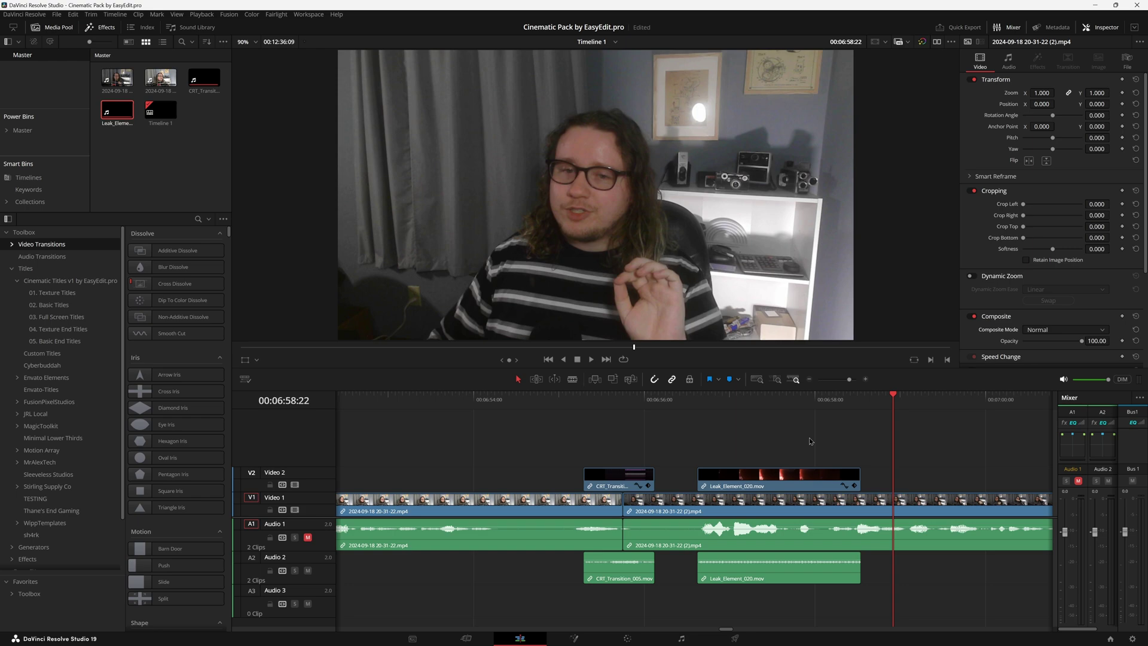
# Scrub through Leak_Element_020 to preview its warm light-leak glow over the presenter footage
pyautogui.moveTo(747, 424); pyautogui.dragTo(787, 413)
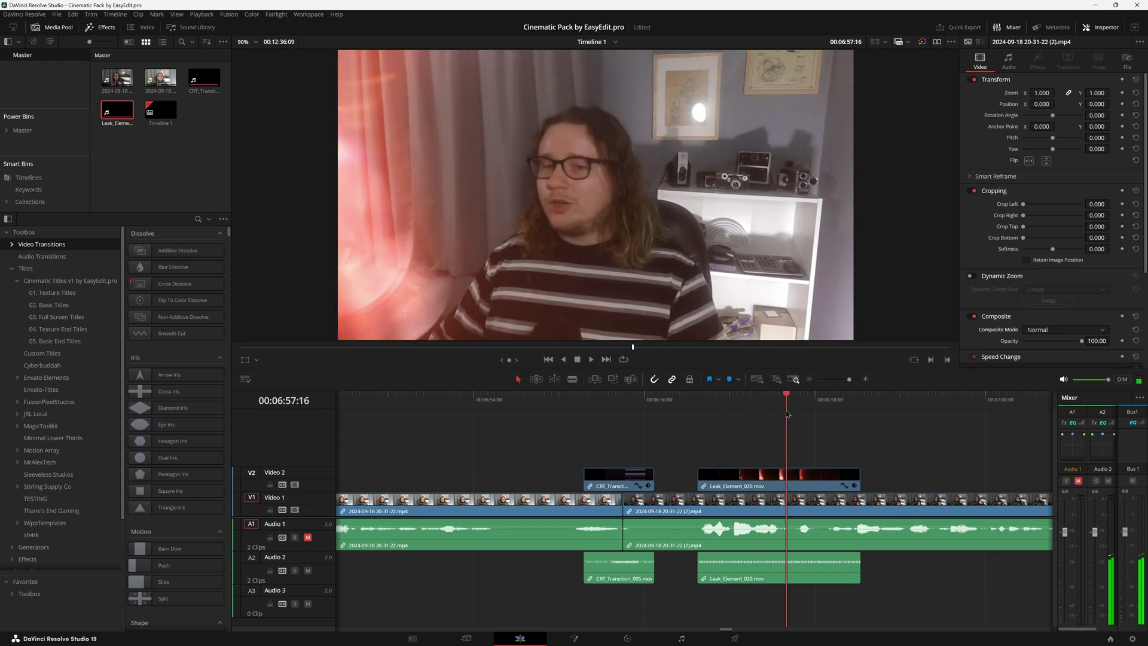